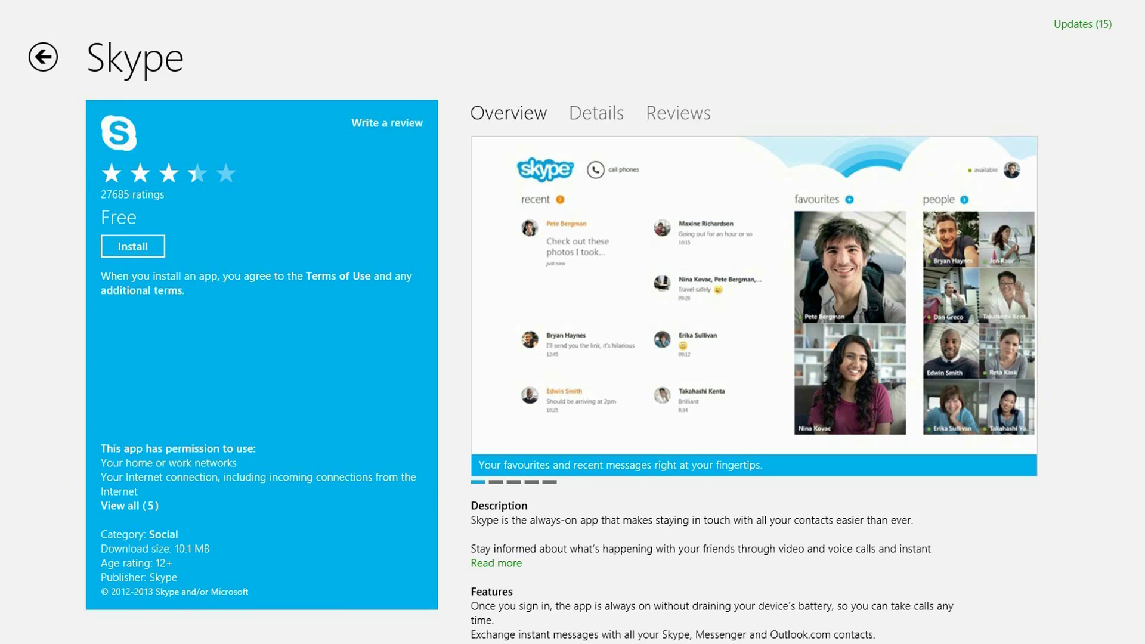
Open the Share pane for the Skype listing in the Windows Store
{"action": "left_click", "coordinate": [1115, 250]}
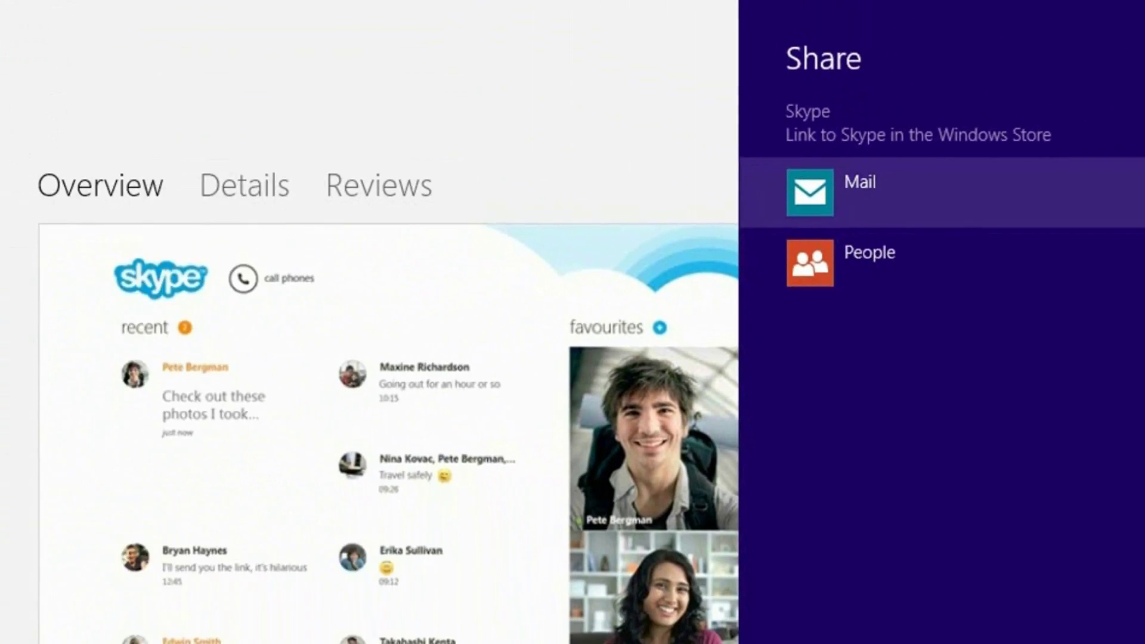
Share the Skype Store link through Mail
{"action": "left_click", "coordinate": [718, 285]}
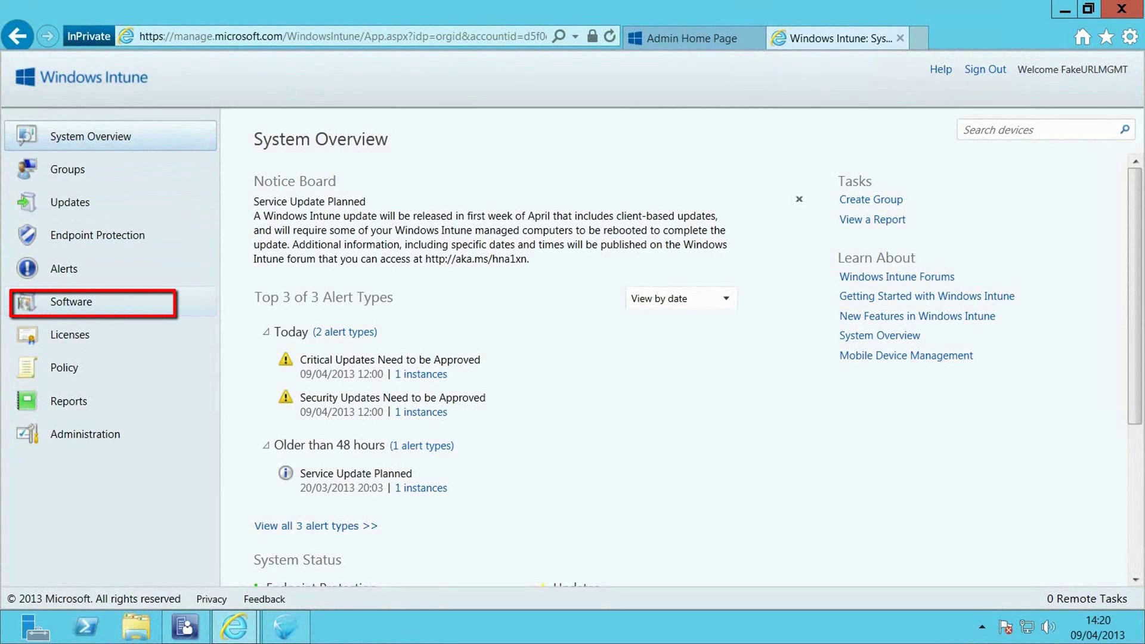
Go to Software > Managed Software and start Add Software to download the Software Publisher
{"action": "left_click", "coordinate": [41, 302]}
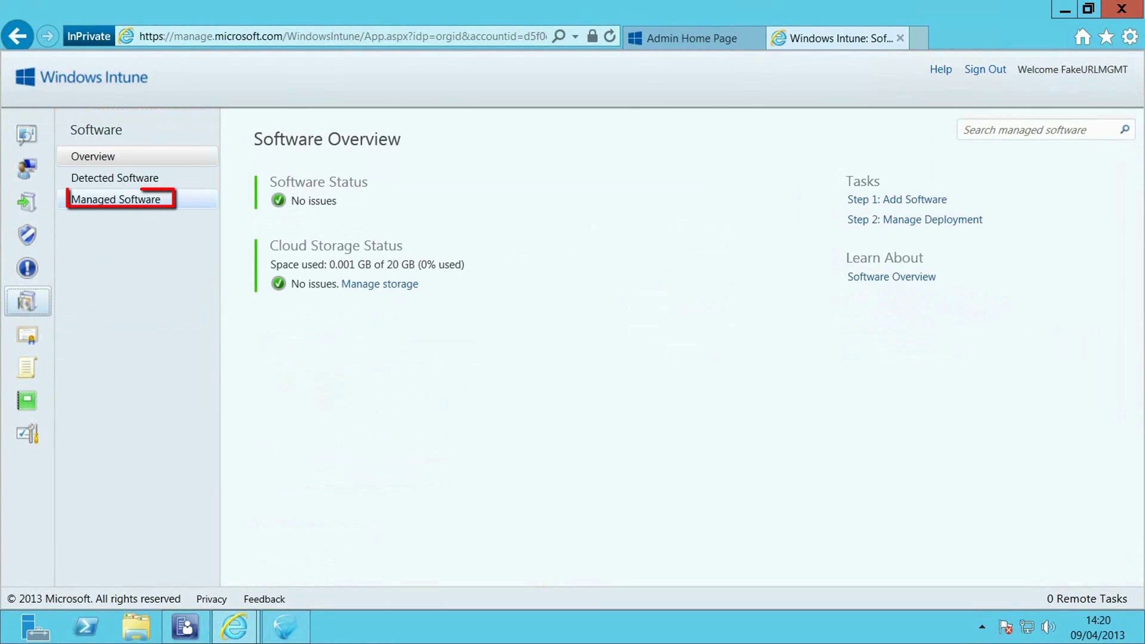
{"action": "left_click", "coordinate": [115, 199]}
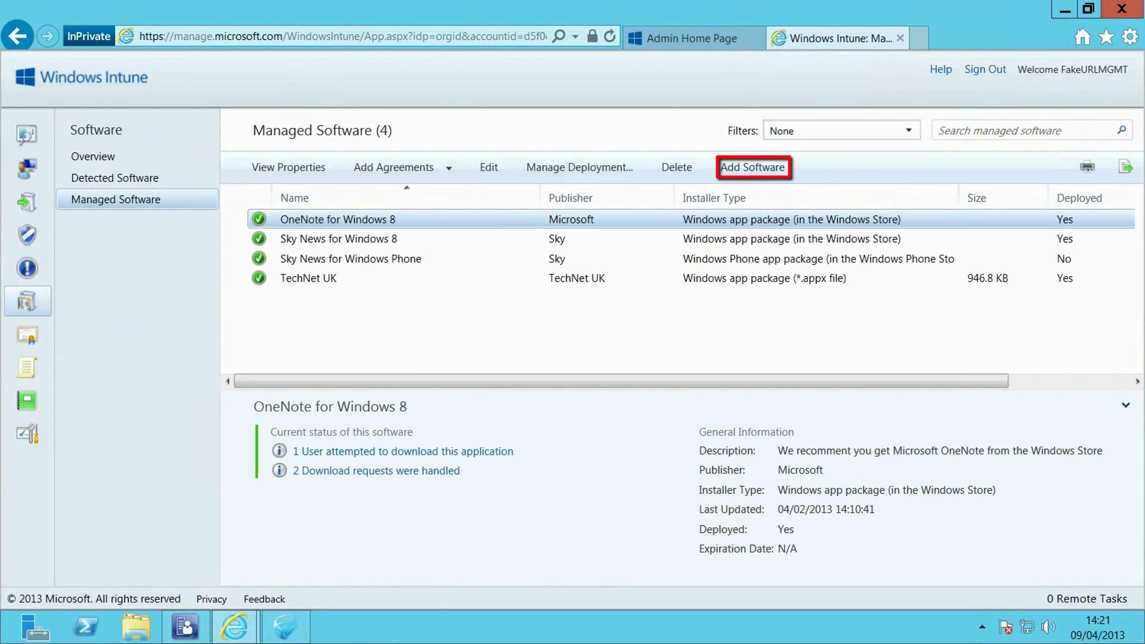
{"action": "left_click", "coordinate": [753, 167]}
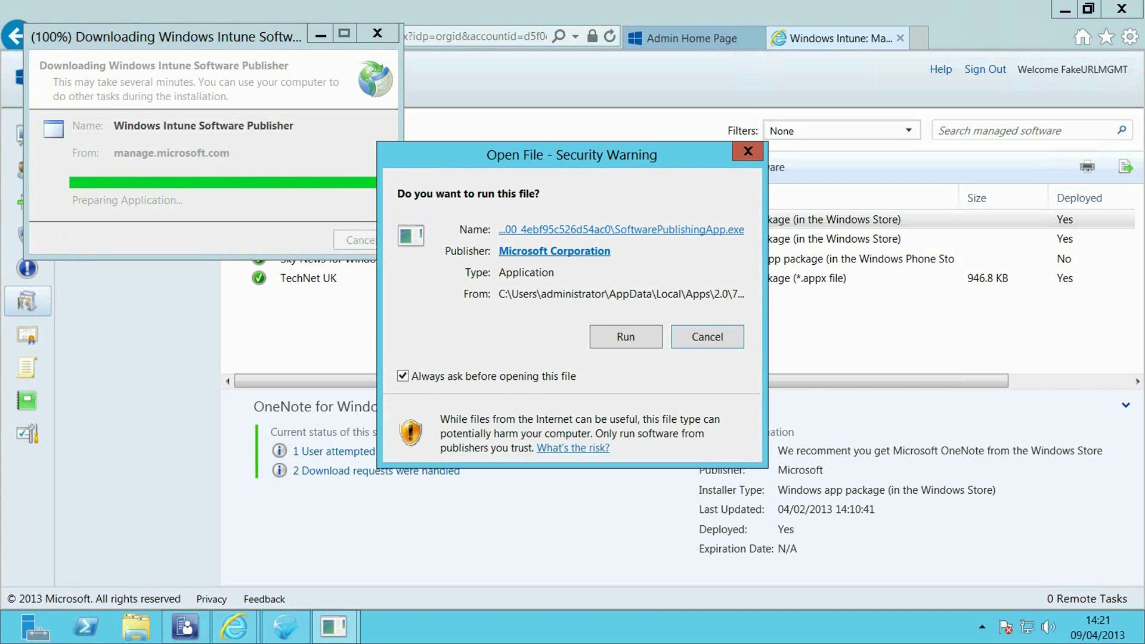
Run SoftwarePublishingApp.exe from the security warning
{"action": "left_click", "coordinate": [626, 337]}
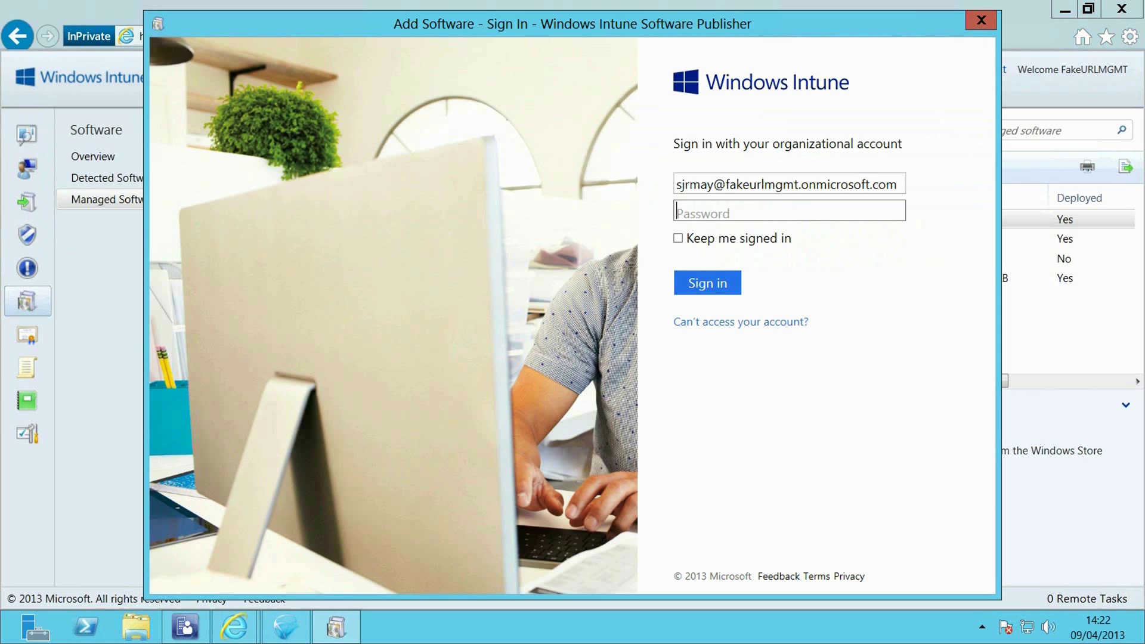
Sign in with the organizational account password and continue past Before you begin
{"action": "type", "text": "••••••••••"}
{"action": "key", "text": "Return"}
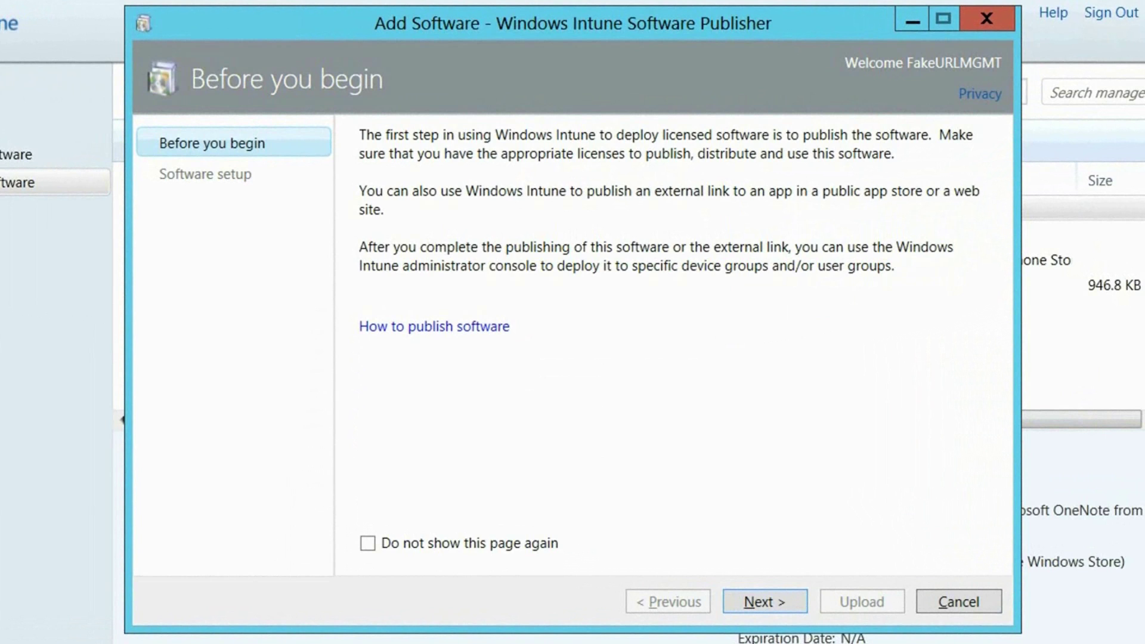
{"action": "key", "text": "Return"}
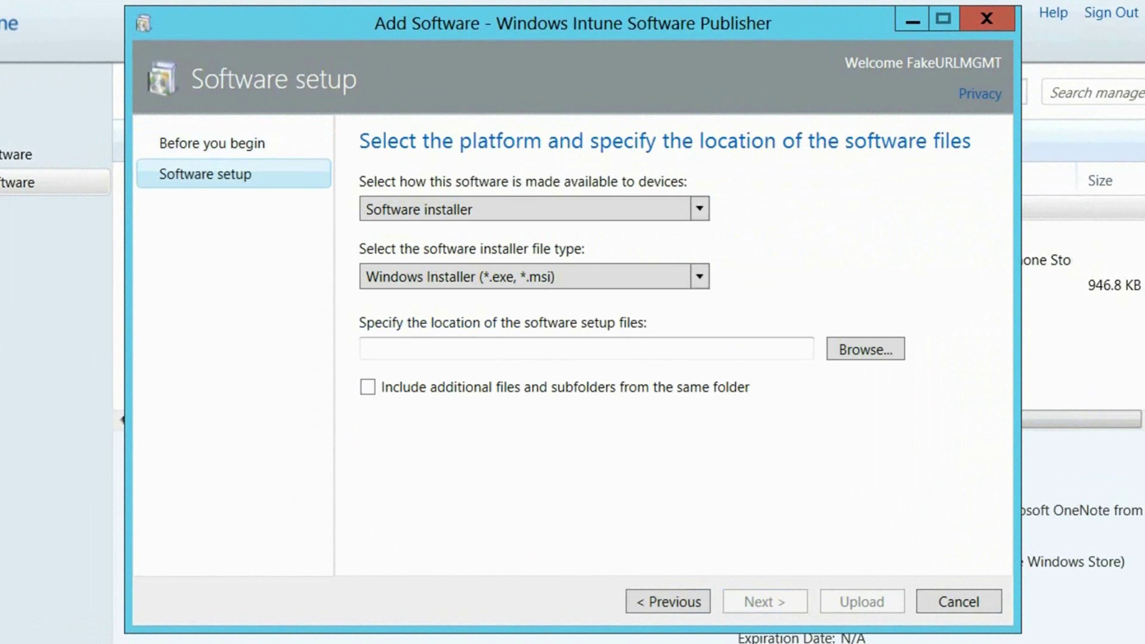
Set availability to External link, paste the Skype Store URL, and continue
{"action": "key", "text": "alt+Down"}
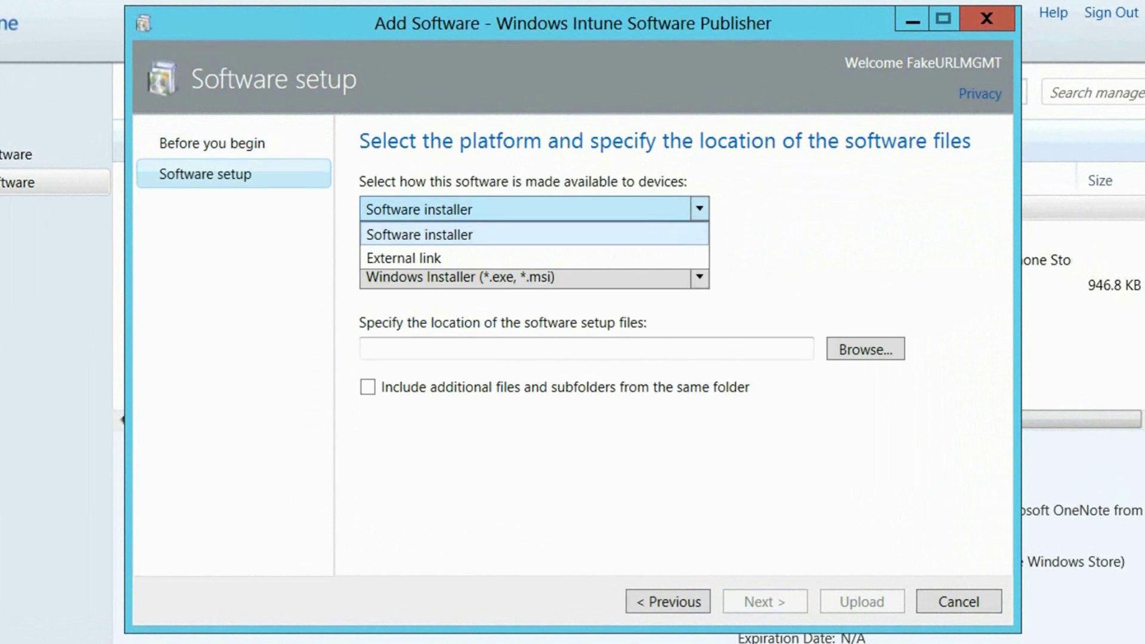
{"action": "key", "text": "Return"}
{"action": "key", "text": "Down"}
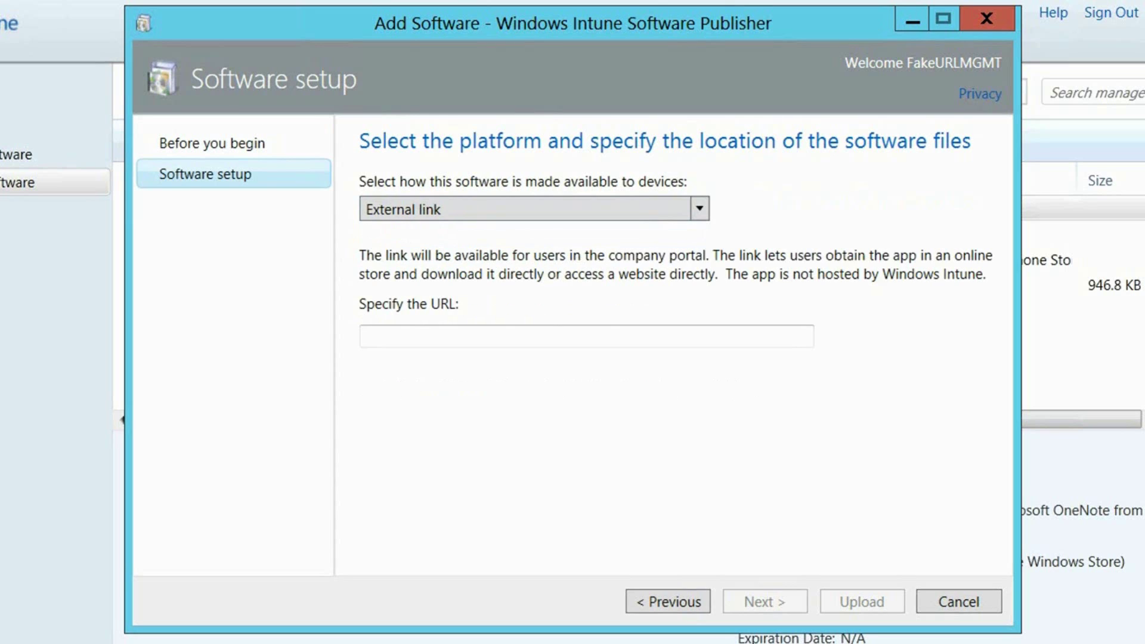
{"action": "right_click", "coordinate": [538, 330]}
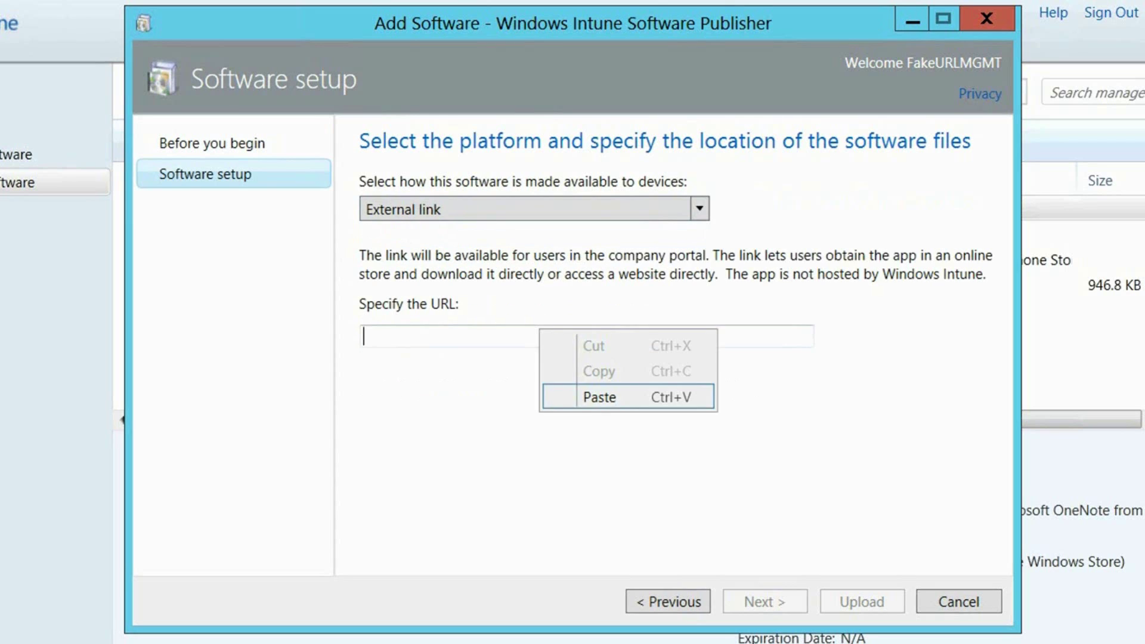
{"action": "left_click", "coordinate": [557, 395]}
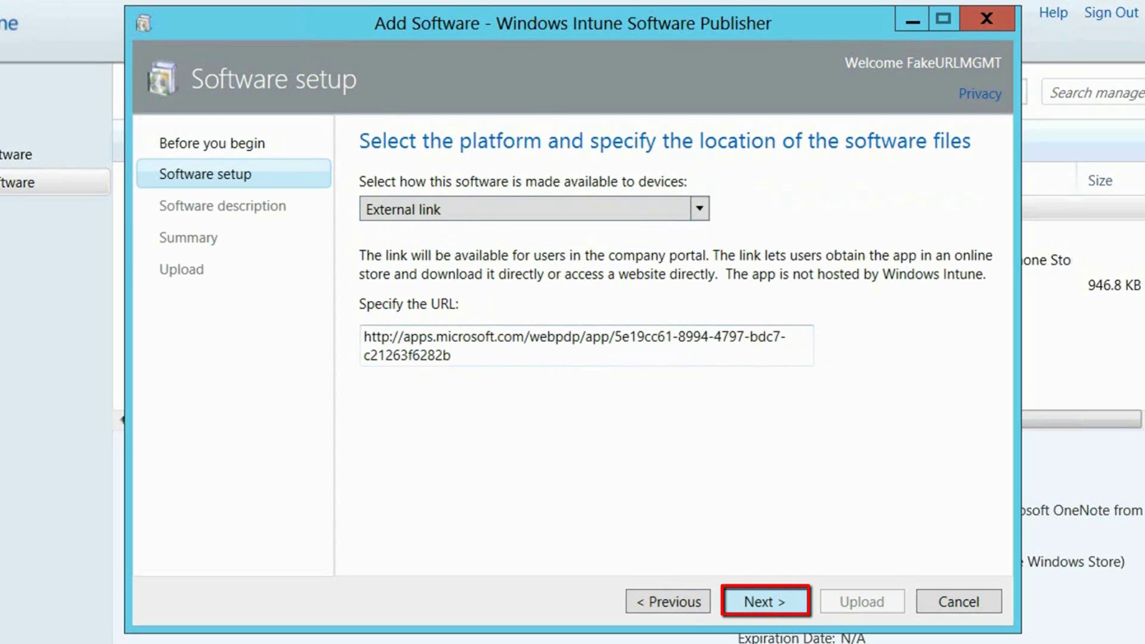
{"action": "key", "text": "Return"}
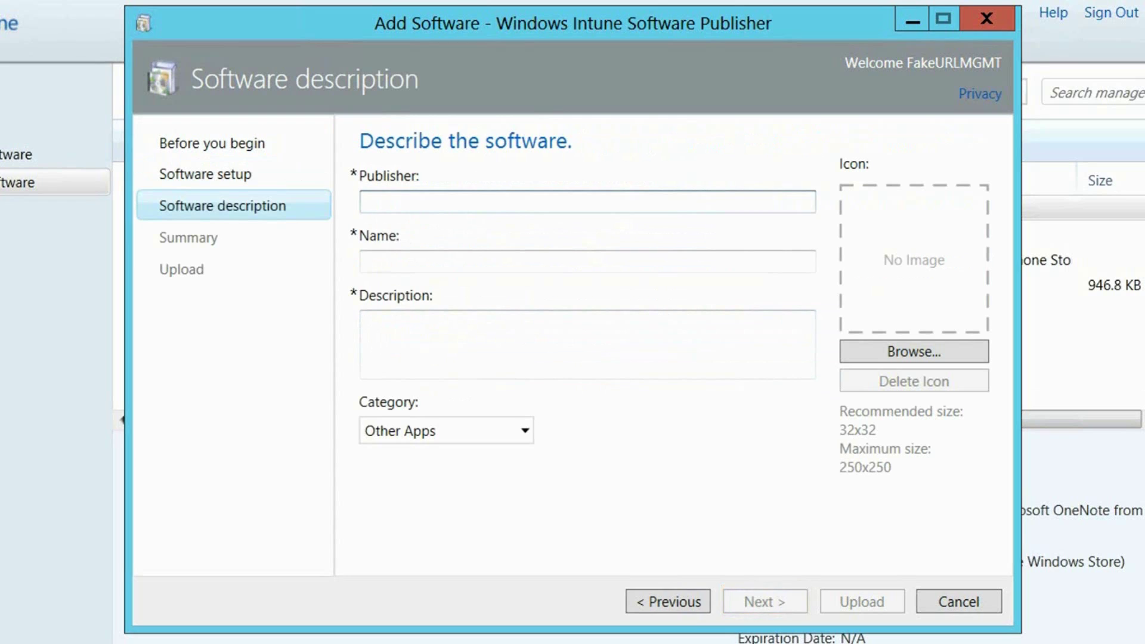
Enter publisher Microsoft, name Skype, description 'Modern Skype App for Windows 8 and Windows RT'
{"action": "type", "text": "Micr"}
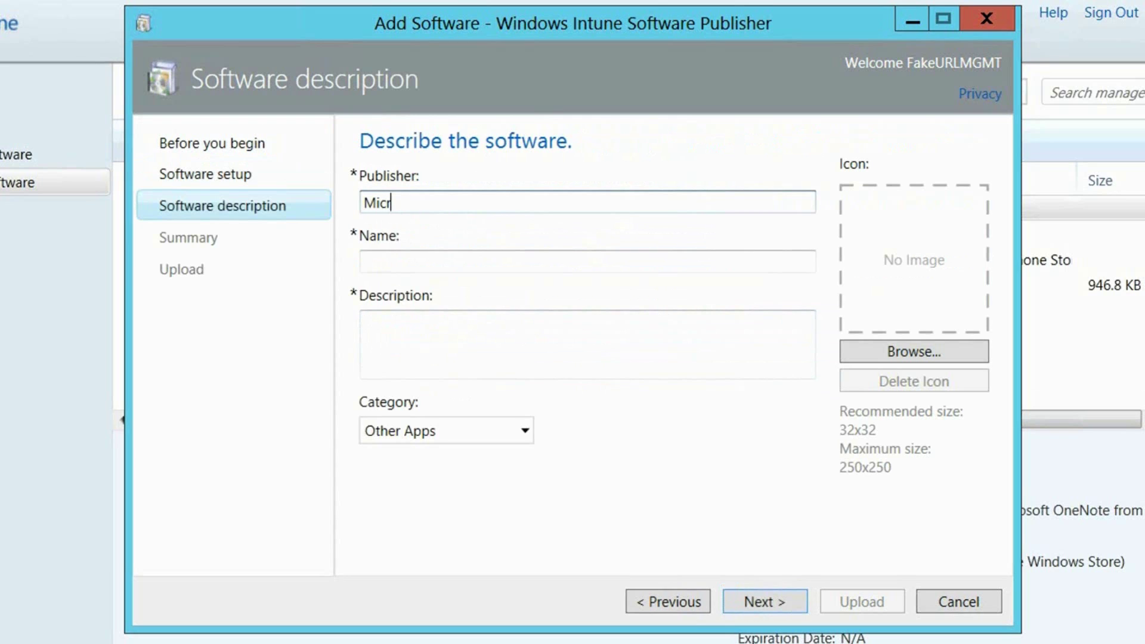
{"action": "type", "text": "osoft"}
{"action": "key", "text": "Tab"}
{"action": "type", "text": "S"}
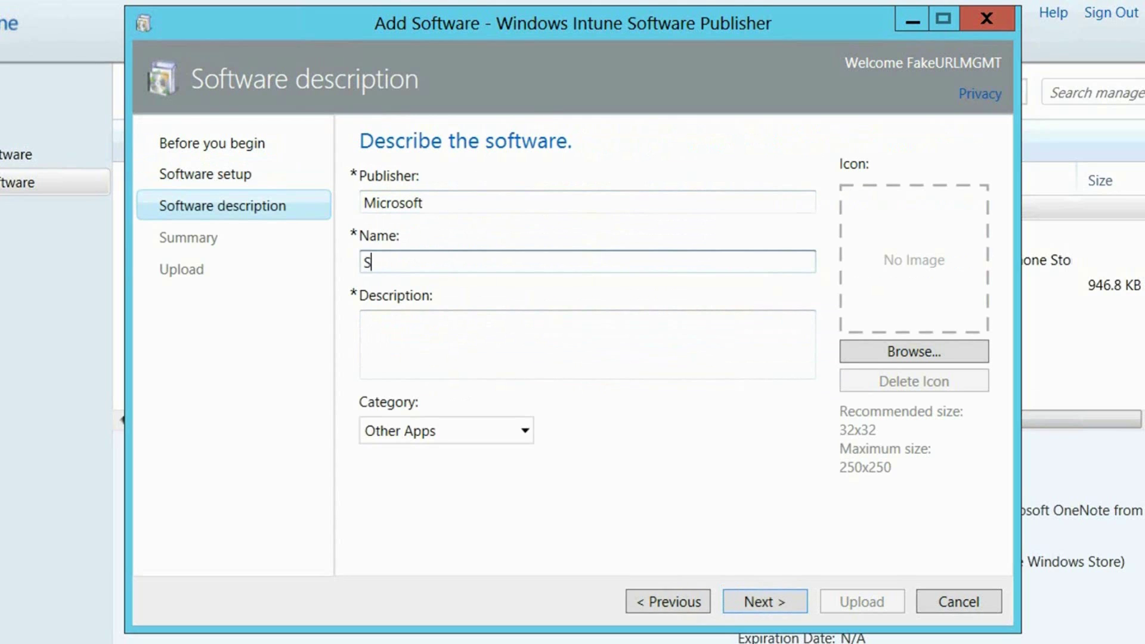
{"action": "type", "text": "kype"}
{"action": "key", "text": "Tab"}
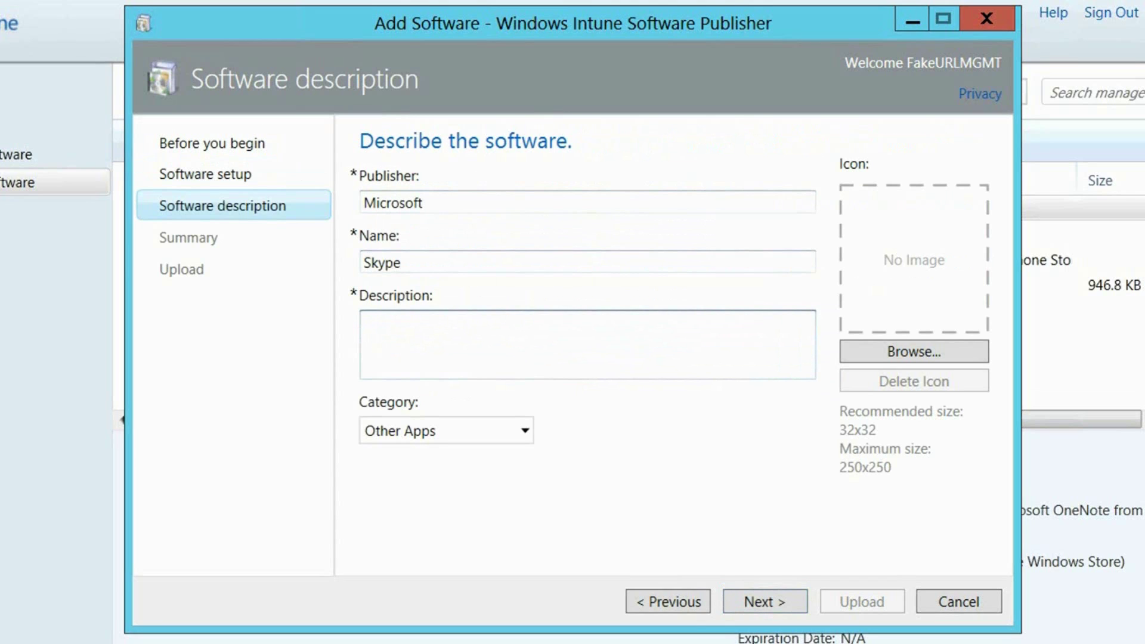
{"action": "type", "text": "Modern Skype A"}
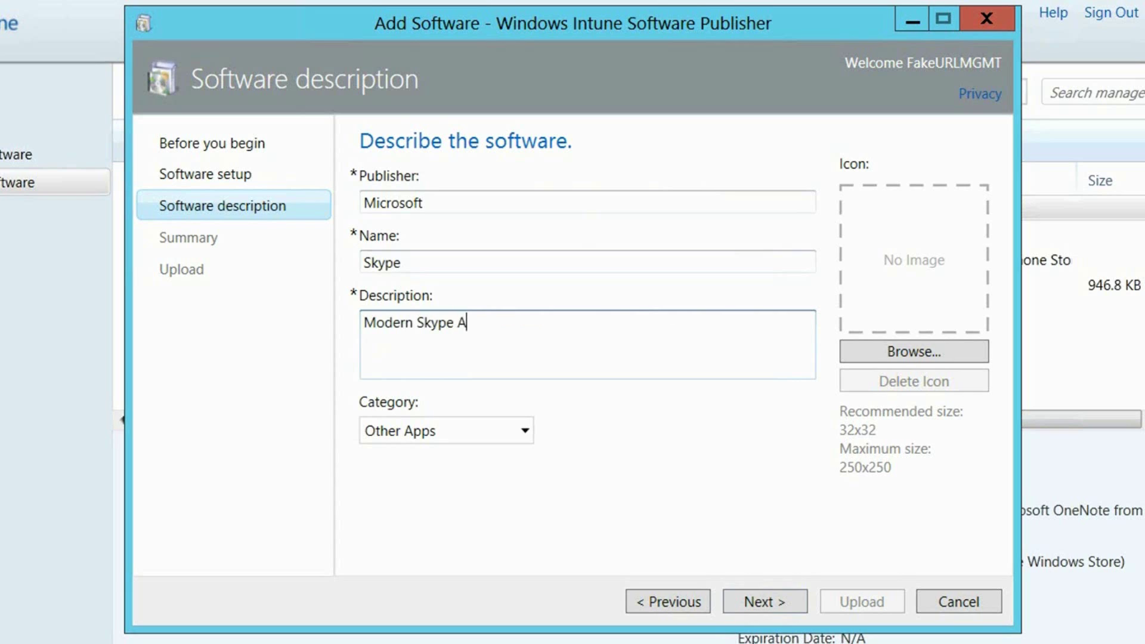
{"action": "type", "text": "pp for Window"}
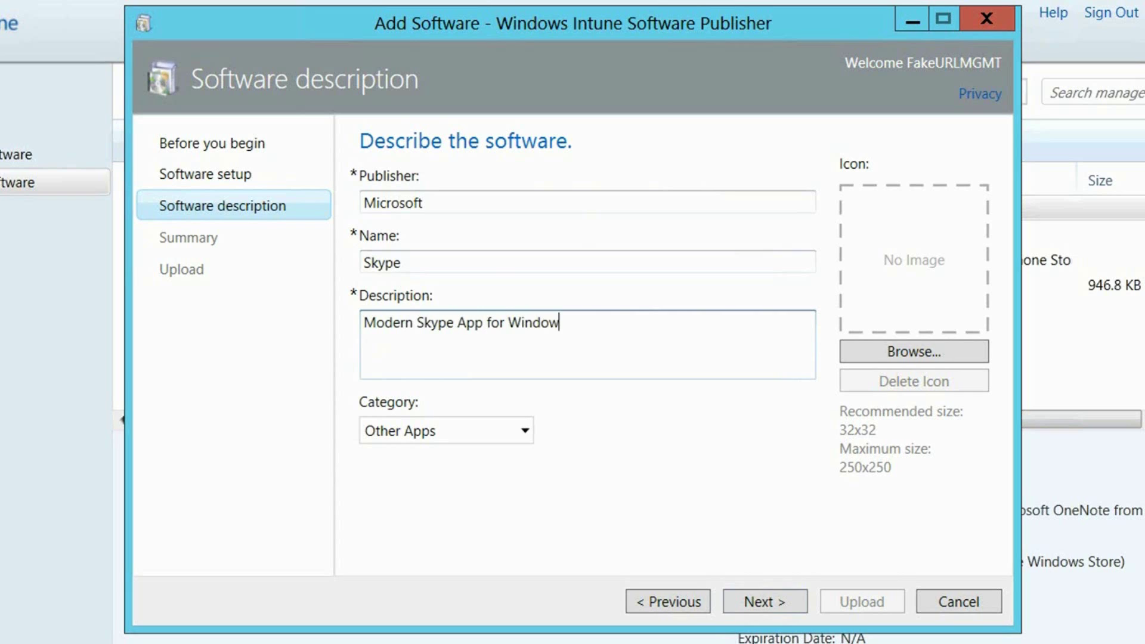
{"action": "type", "text": "s 8 and Windows "}
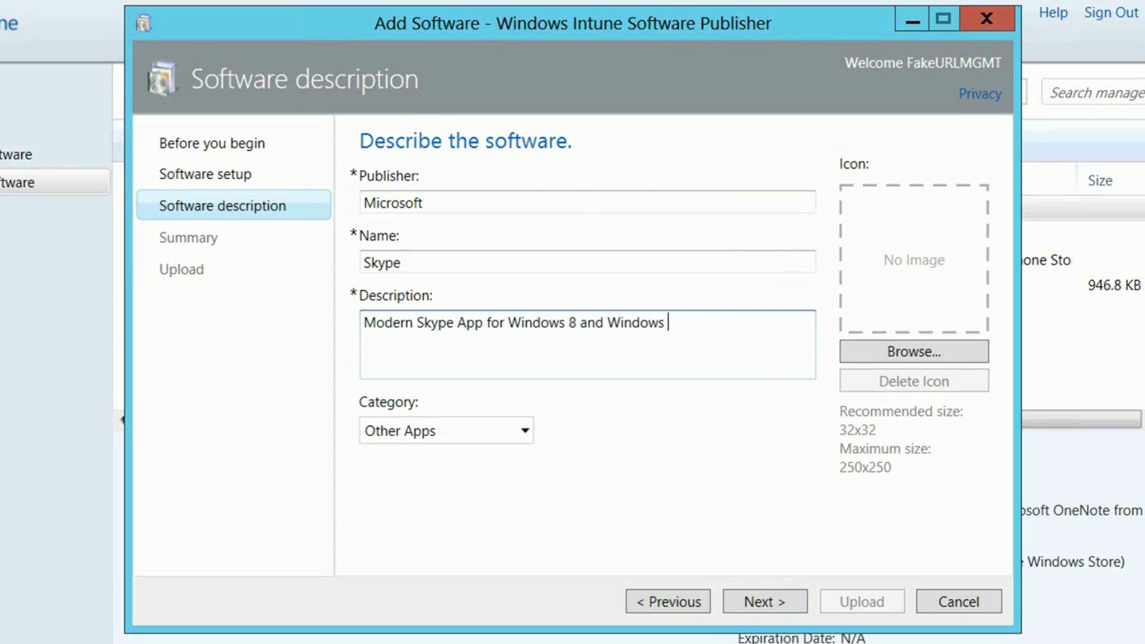
{"action": "type", "text": "RT"}
Set the category to Collaboration & Social and continue to the Summary
{"action": "left_click", "coordinate": [446, 431]}
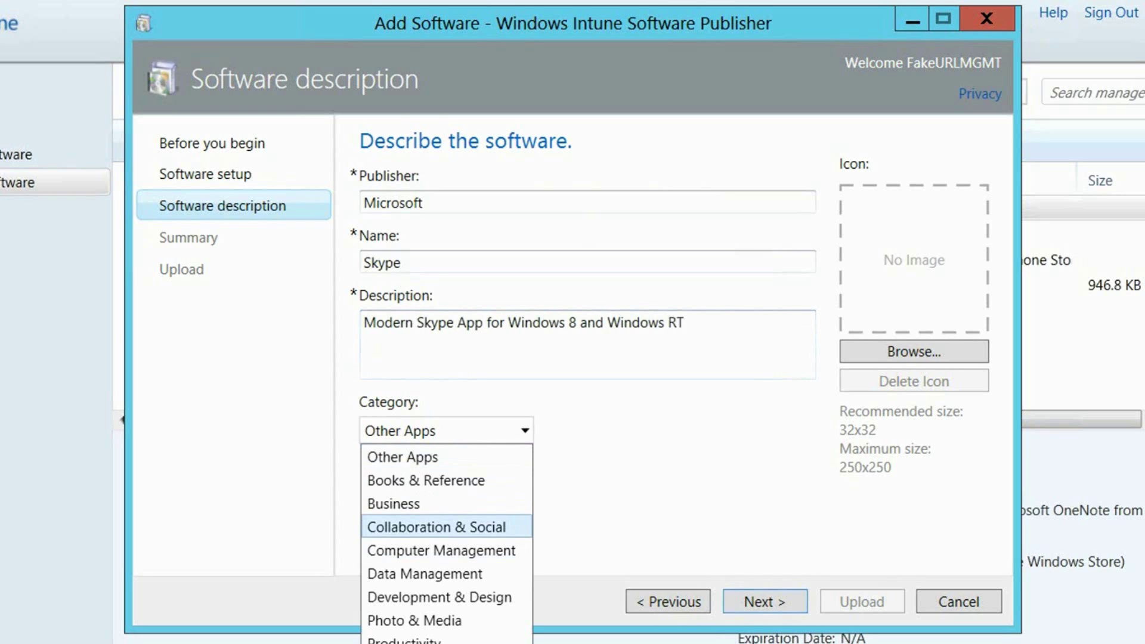
{"action": "key", "text": "Return"}
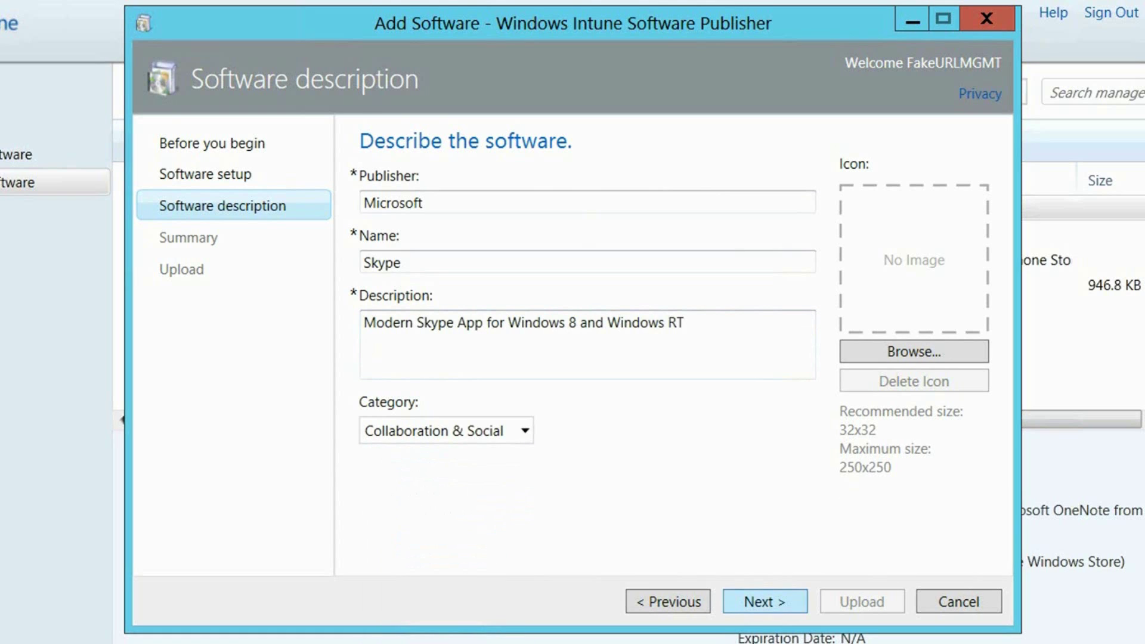
{"action": "key", "text": "Return"}
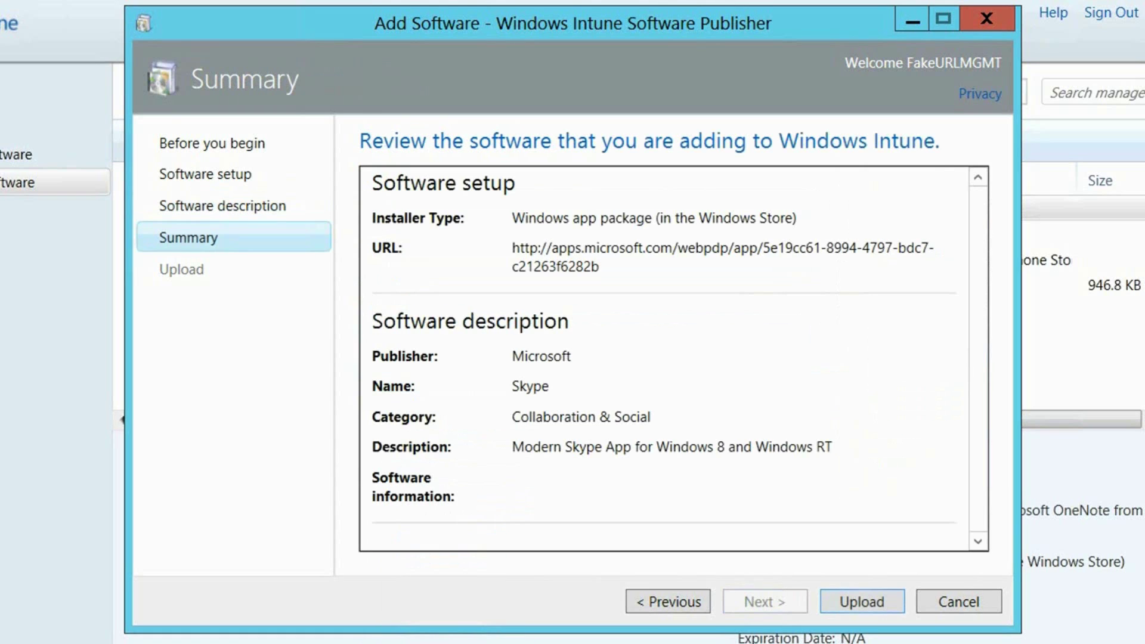
Upload Skype, close the publisher, then select Skype and start Manage Deployment
{"action": "key", "text": "Return"}
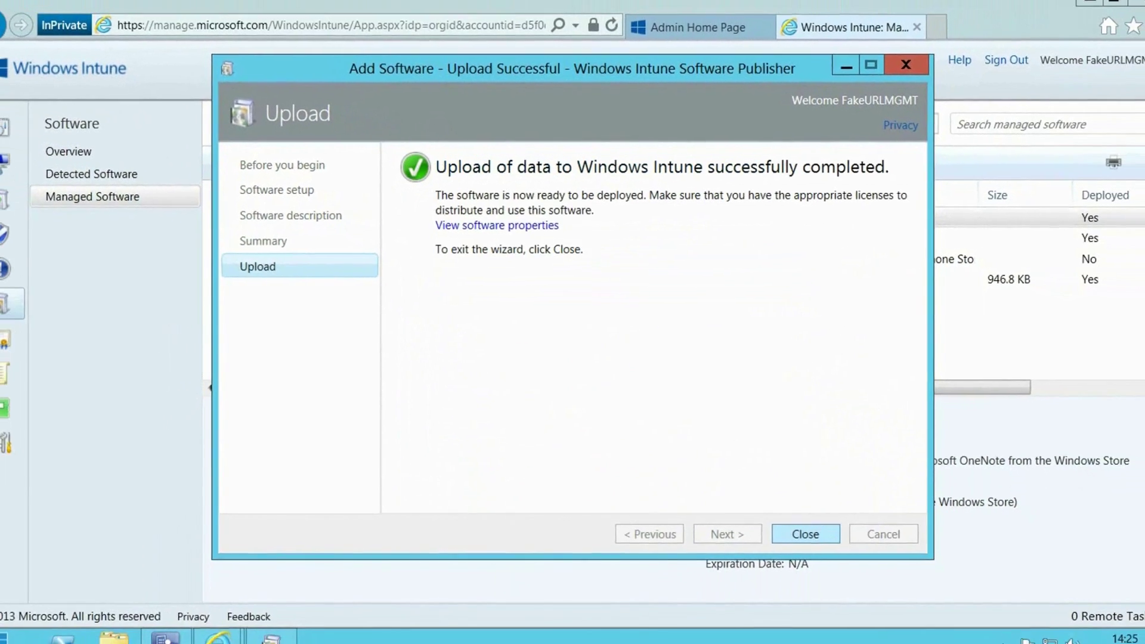
{"action": "key", "text": "Return"}
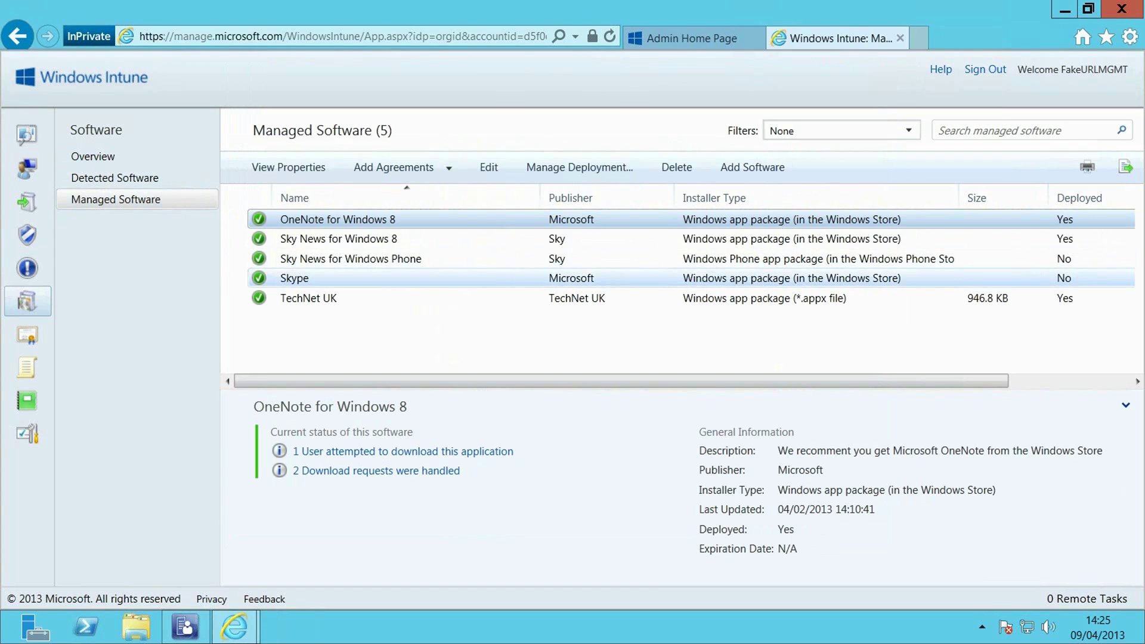
{"action": "left_click", "coordinate": [295, 278]}
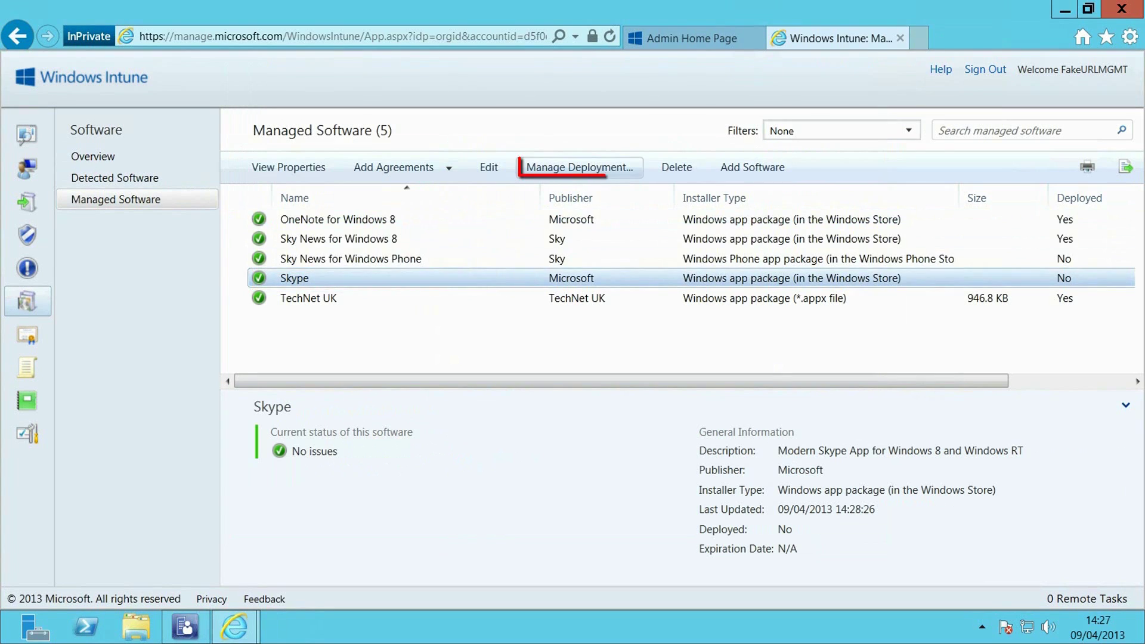
{"action": "left_click", "coordinate": [579, 167]}
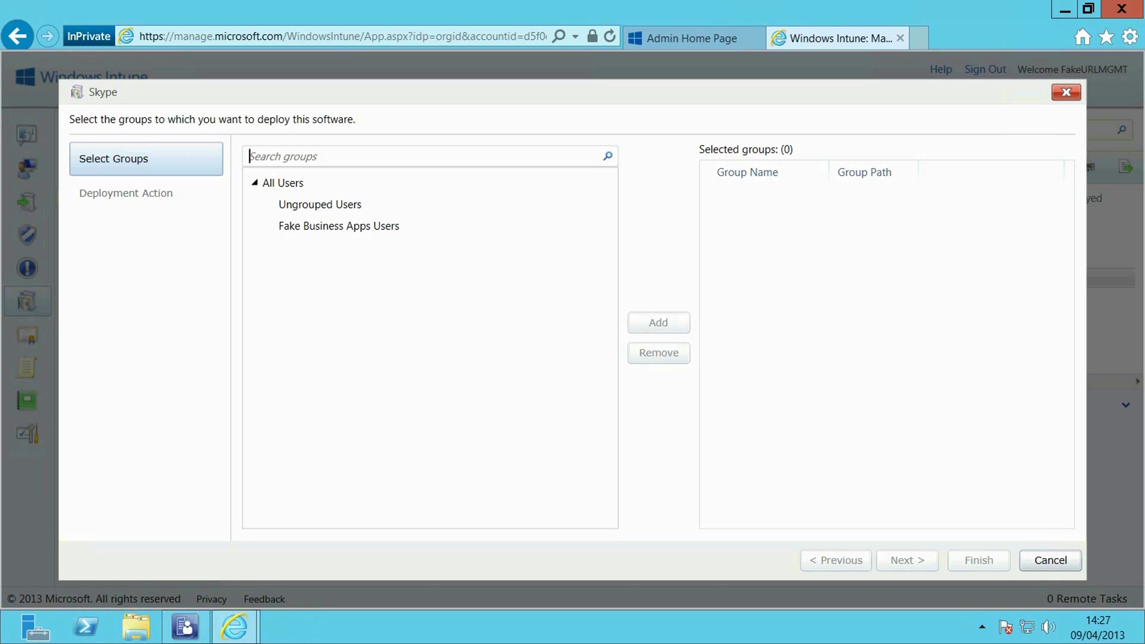
Deploy Skype to All Users with Available Install approval and finish
{"action": "left_click", "coordinate": [283, 183]}
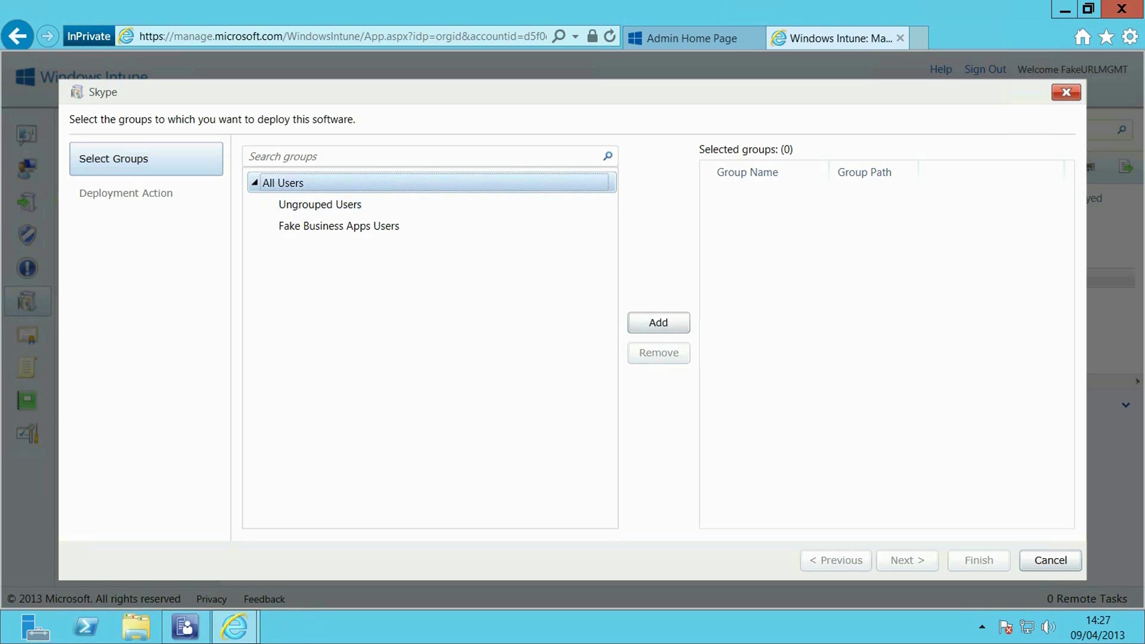
{"action": "left_click", "coordinate": [659, 322]}
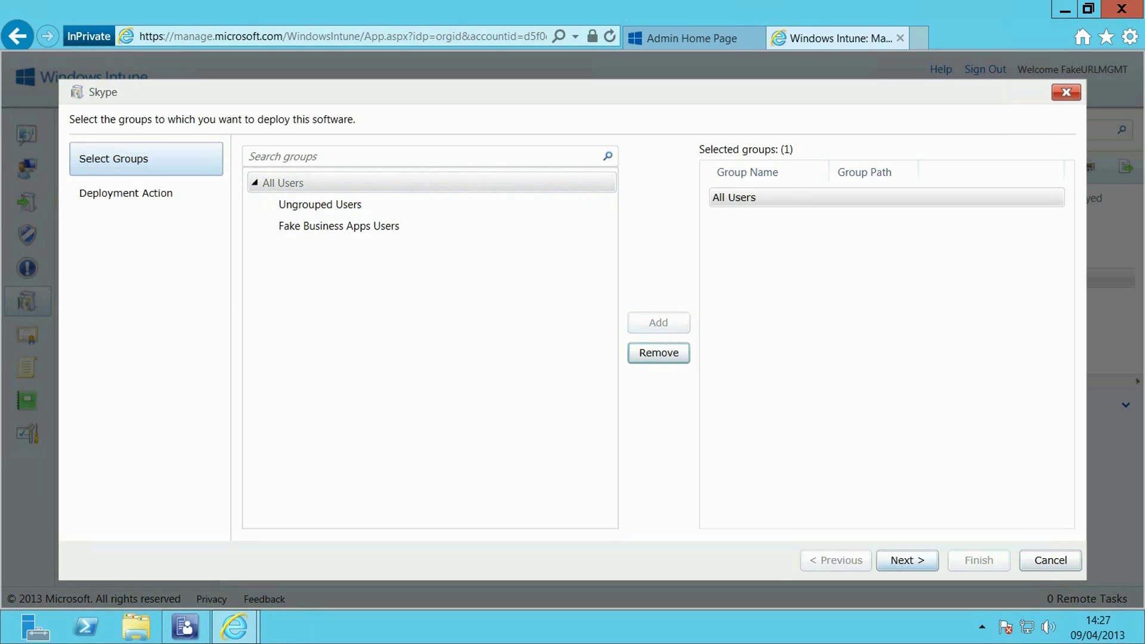
{"action": "left_click", "coordinate": [907, 560]}
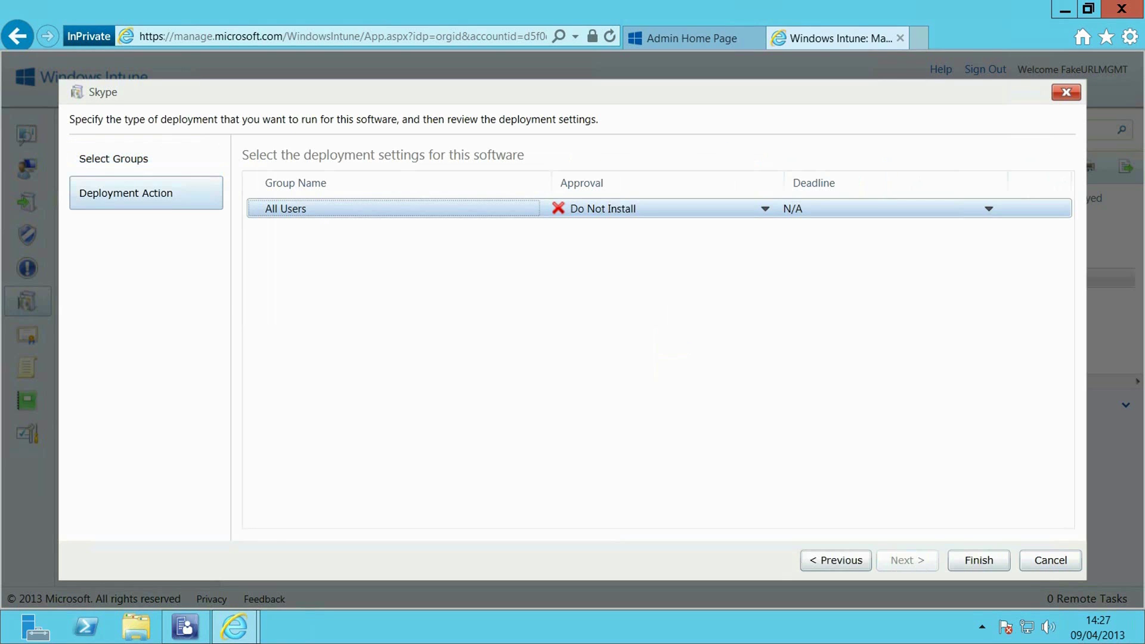
{"action": "left_click", "coordinate": [765, 208]}
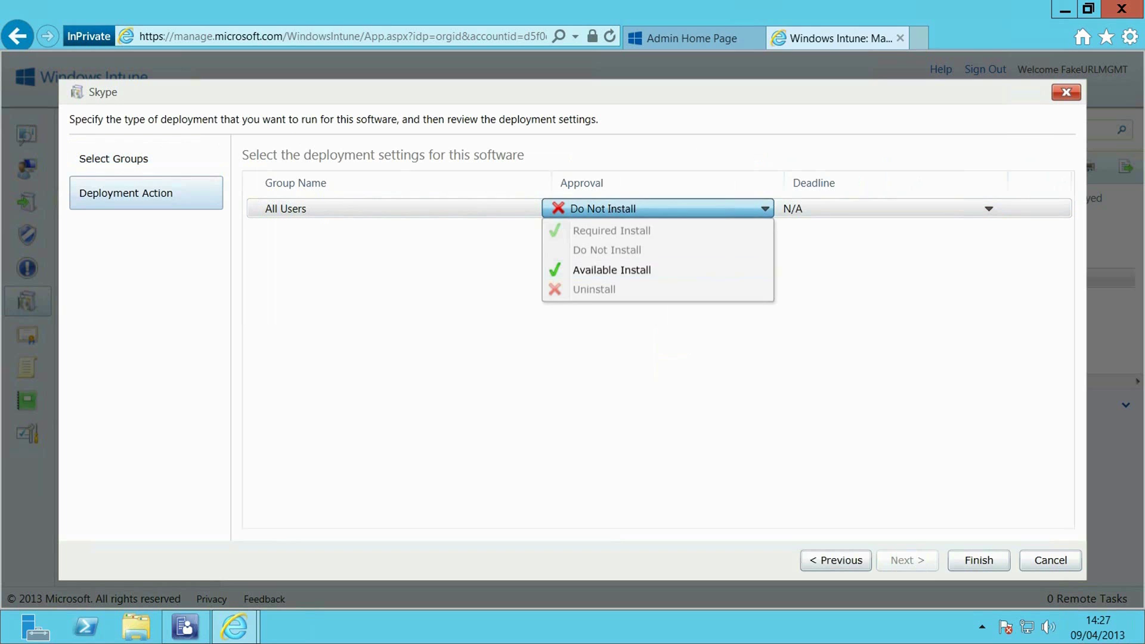
{"action": "left_click", "coordinate": [614, 270]}
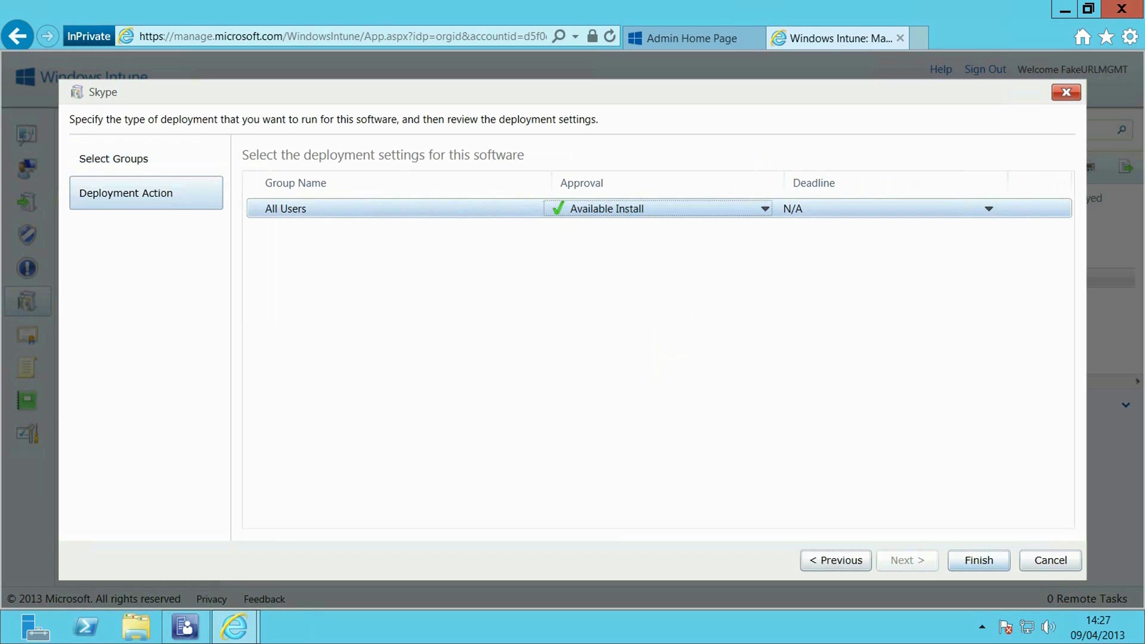
{"action": "left_click", "coordinate": [978, 560]}
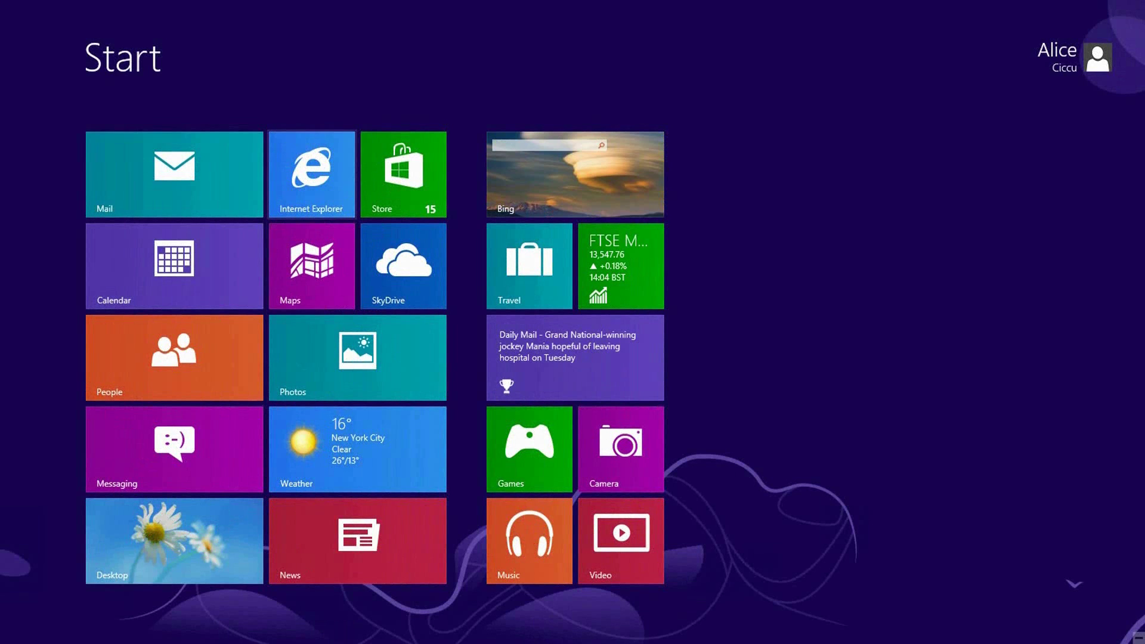
Open Internet Explorer and go to the company portal at portal.manage.microsoft.com
{"action": "left_click", "coordinate": [312, 174]}
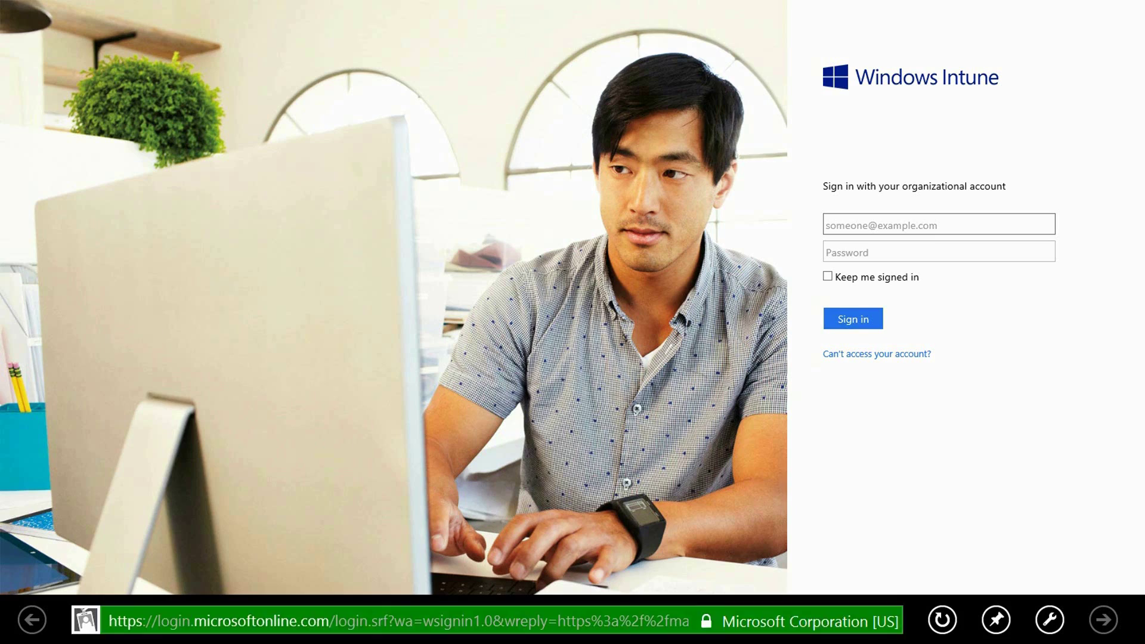
{"action": "left_click", "coordinate": [465, 620]}
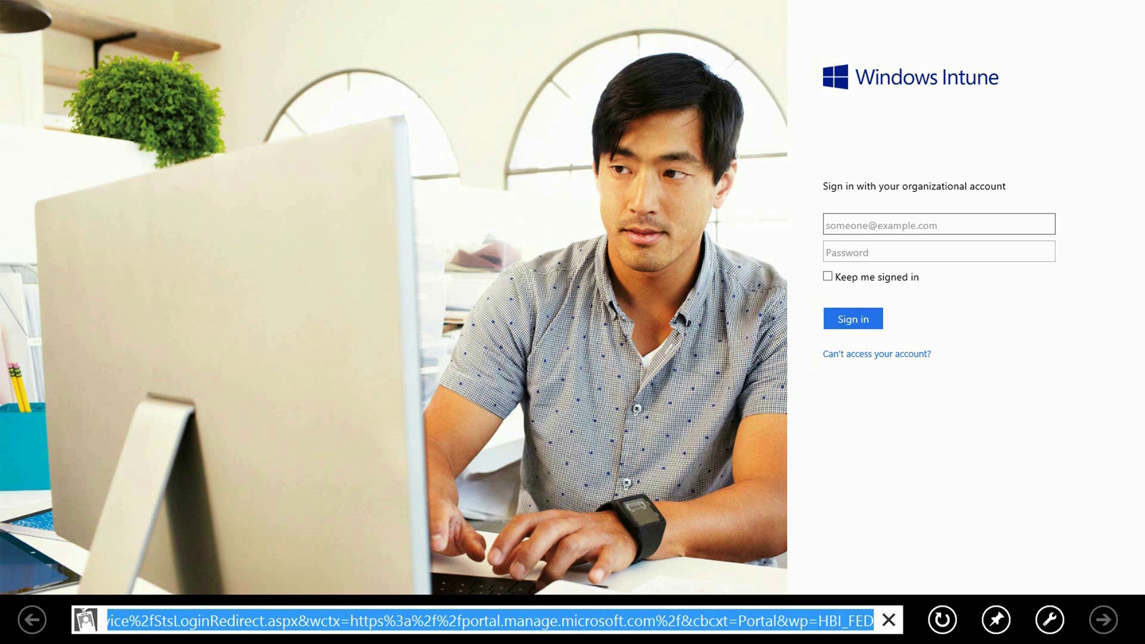
{"action": "type", "text": "portal.manage.microsoft.com/"}
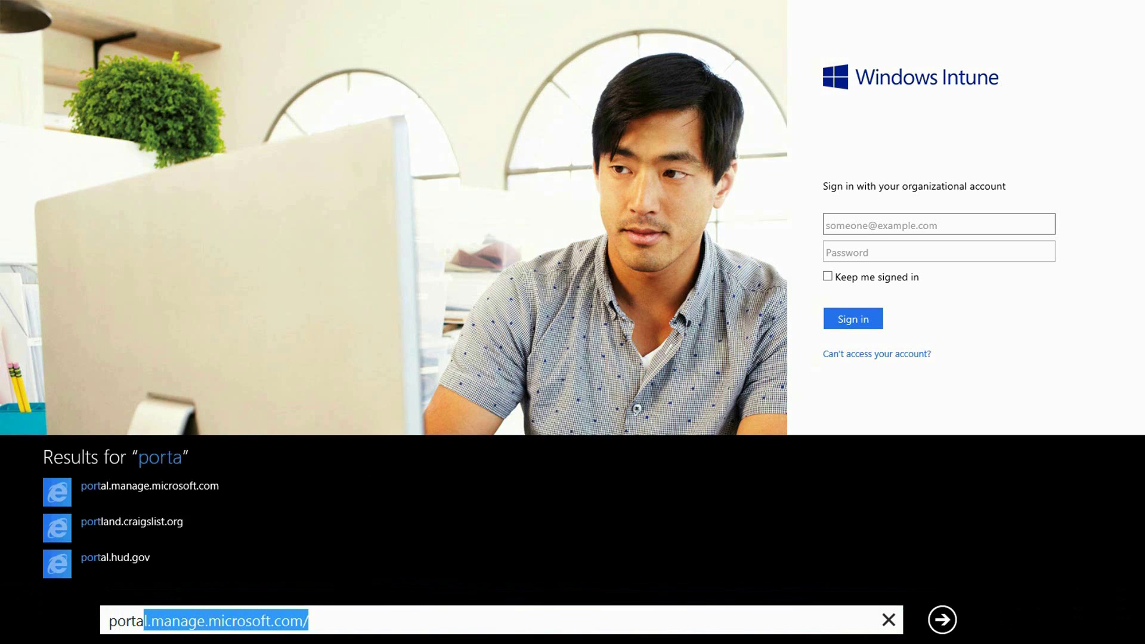
{"action": "key", "text": "Return"}
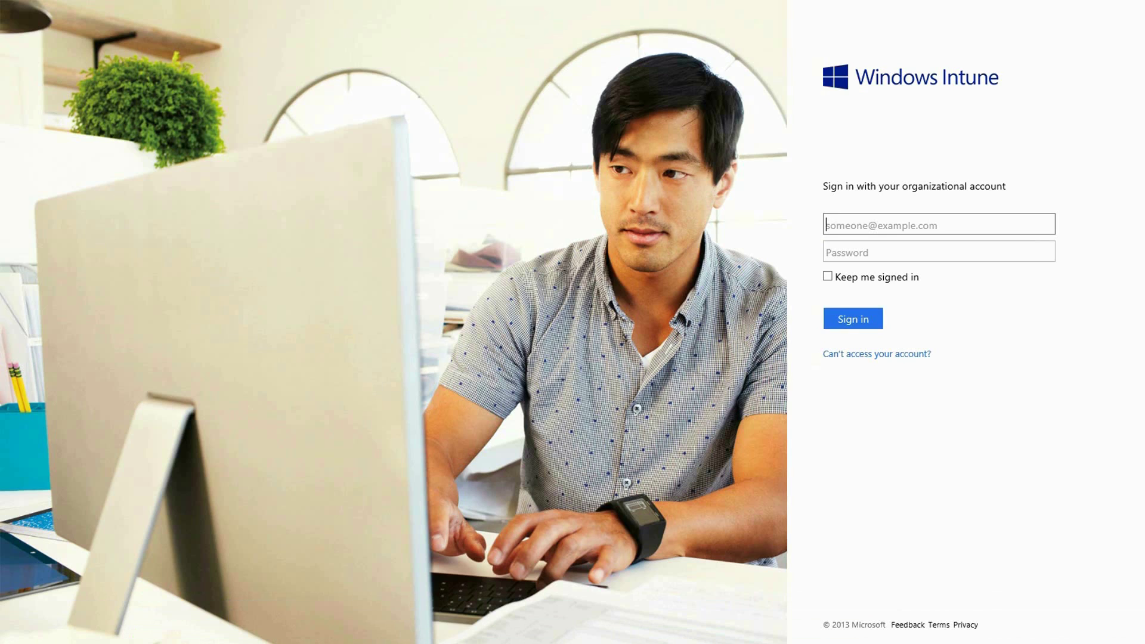
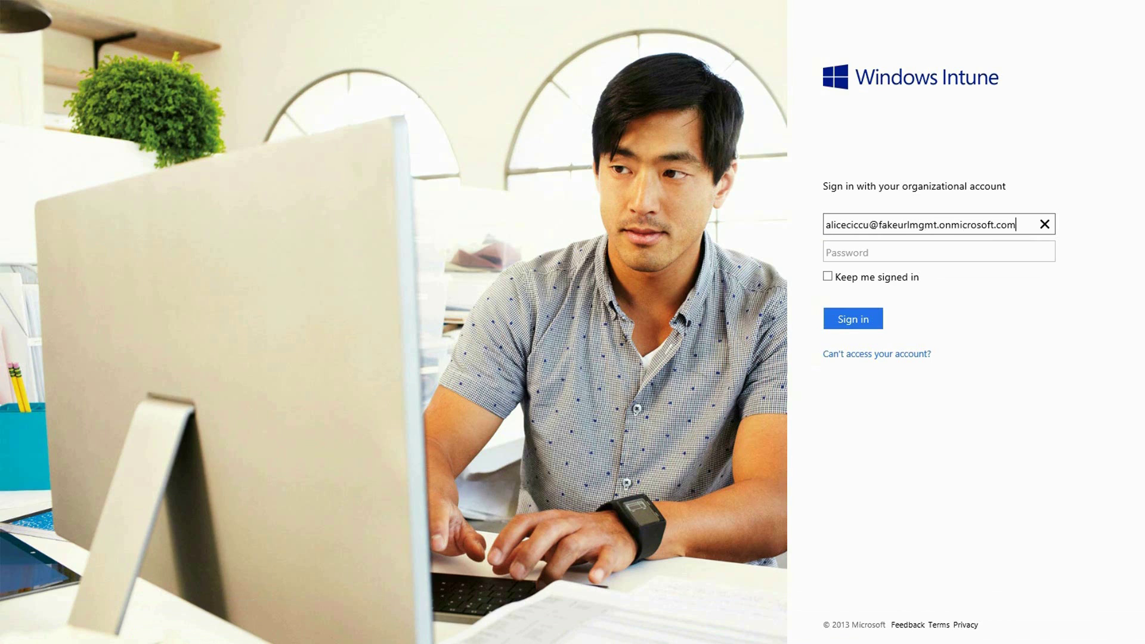
Sign in with the organizational e-mail and password, with Keep me signed in checked
{"action": "key", "text": "Tab"}
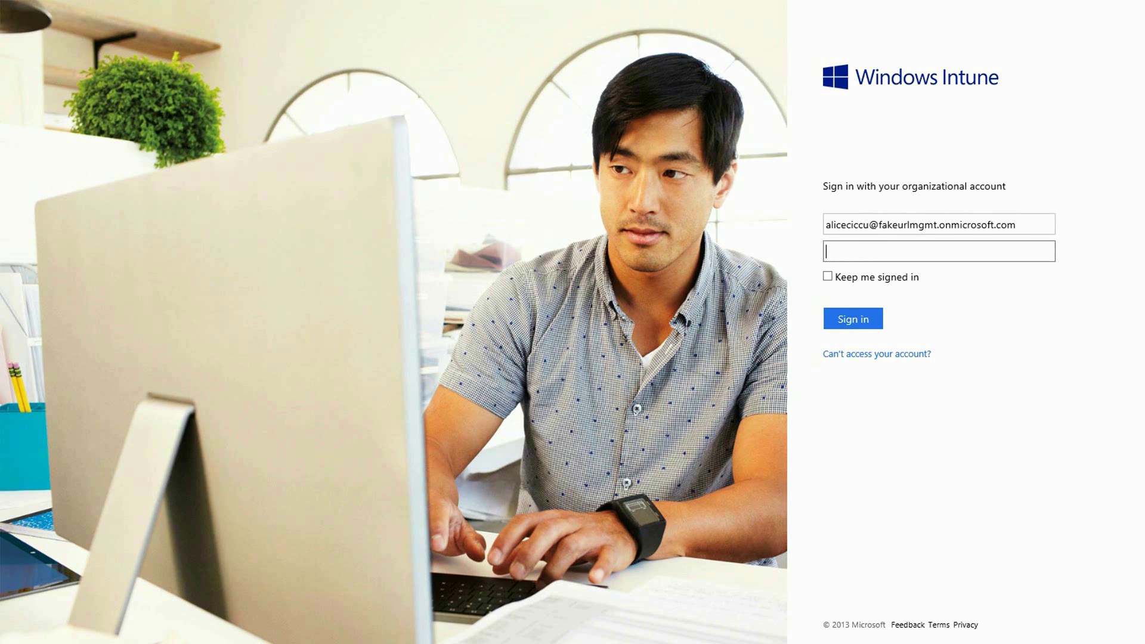
{"action": "type", "text": "•••••••••"}
{"action": "key", "text": "Tab"}
{"action": "key", "text": "space"}
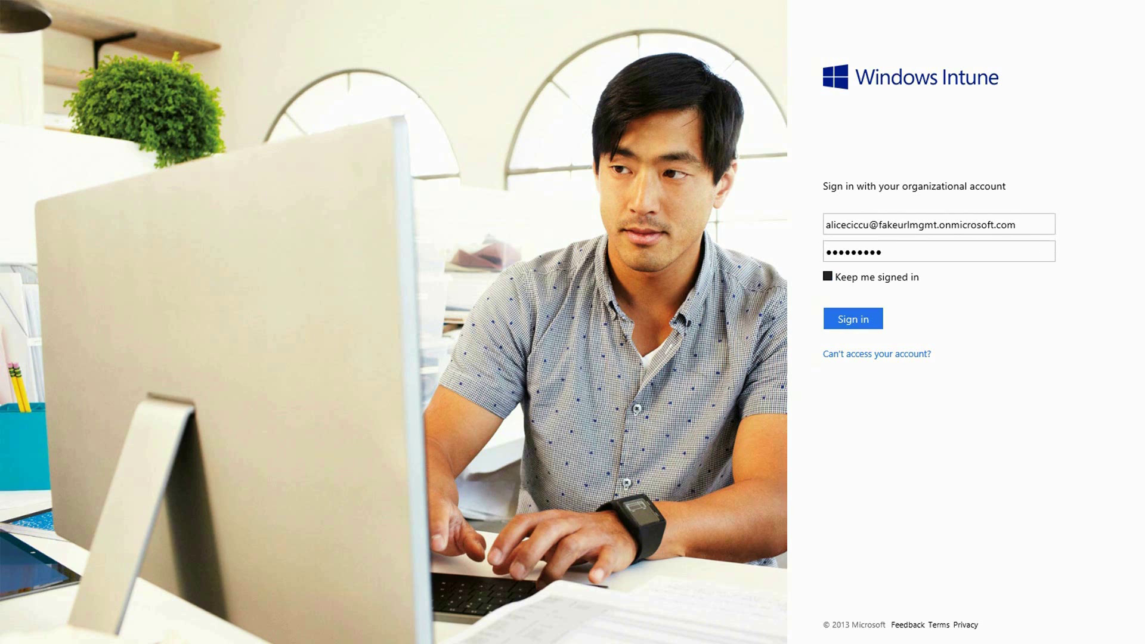
{"action": "key", "text": "Return"}
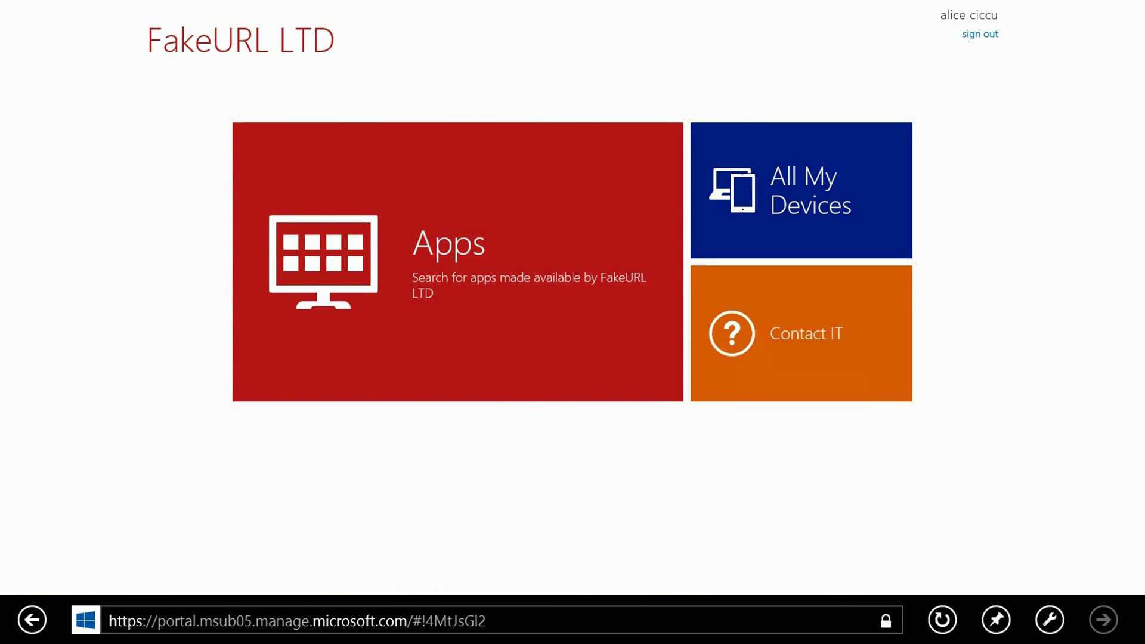
Download Windows_Intune_Setup.exe from All My Devices' enrollment page for this computer and run it
{"action": "left_click", "coordinate": [801, 189]}
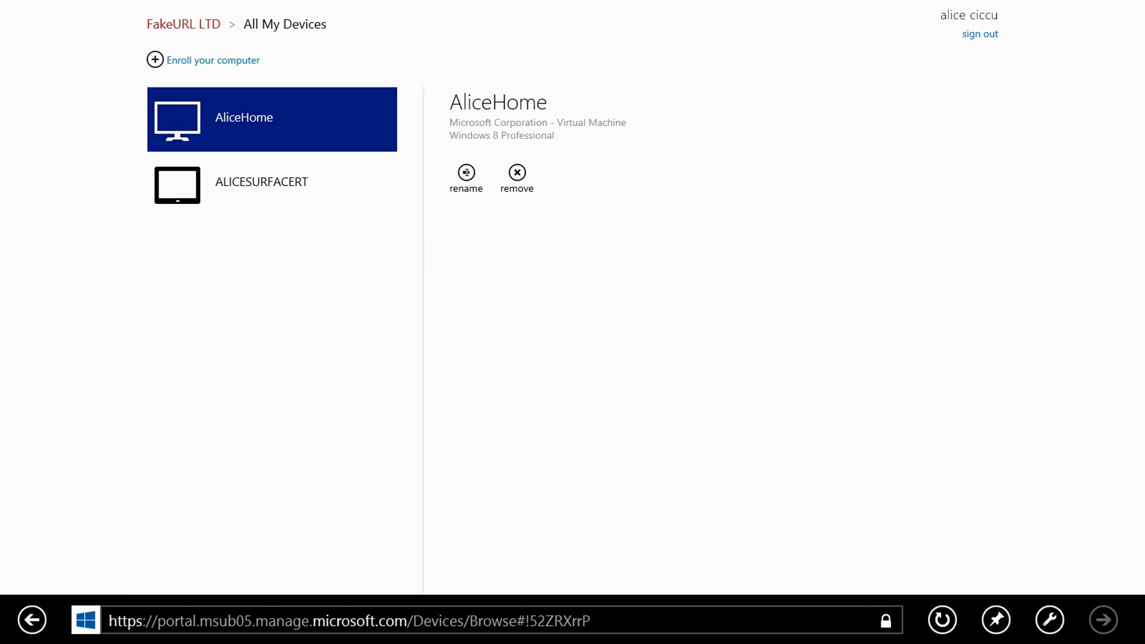
{"action": "left_click", "coordinate": [213, 59]}
{"action": "left_click", "coordinate": [225, 167]}
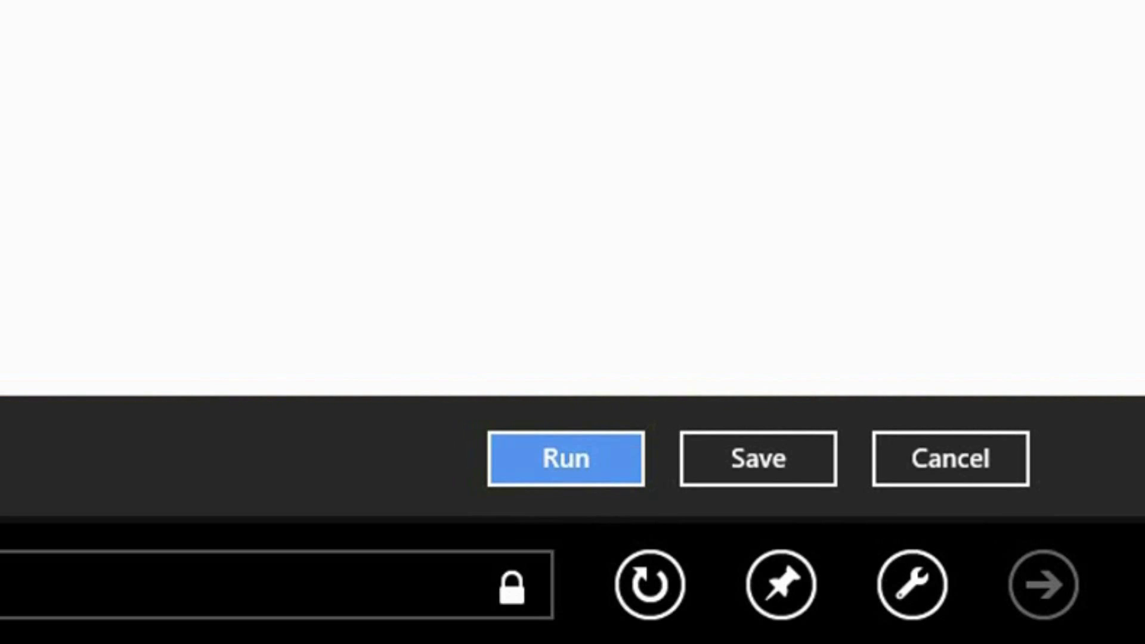
{"action": "left_click", "coordinate": [565, 458]}
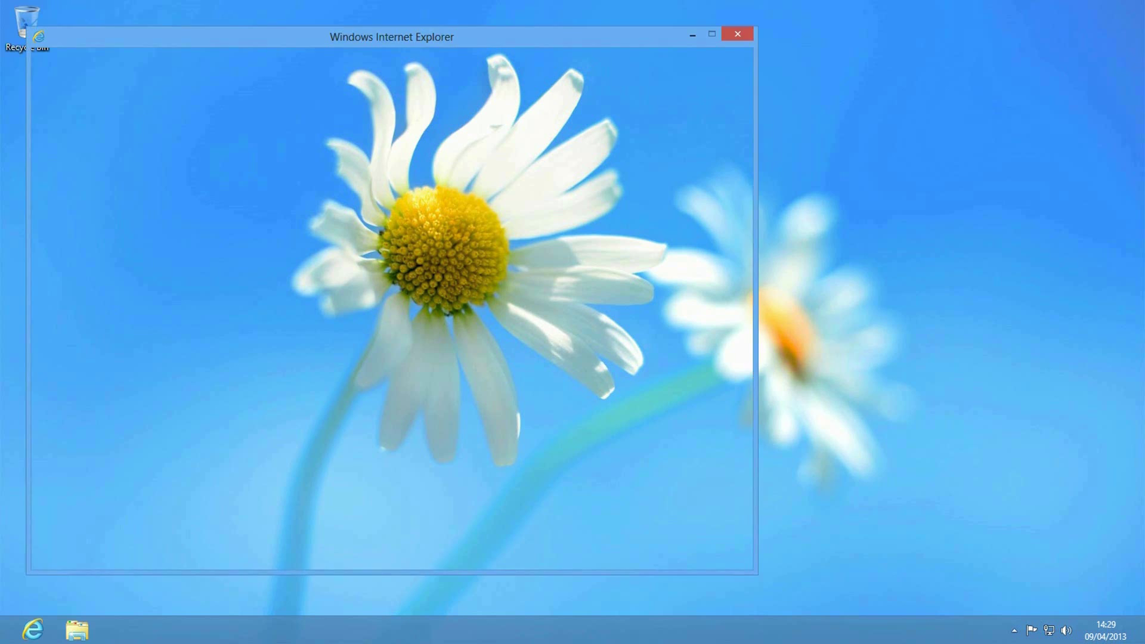
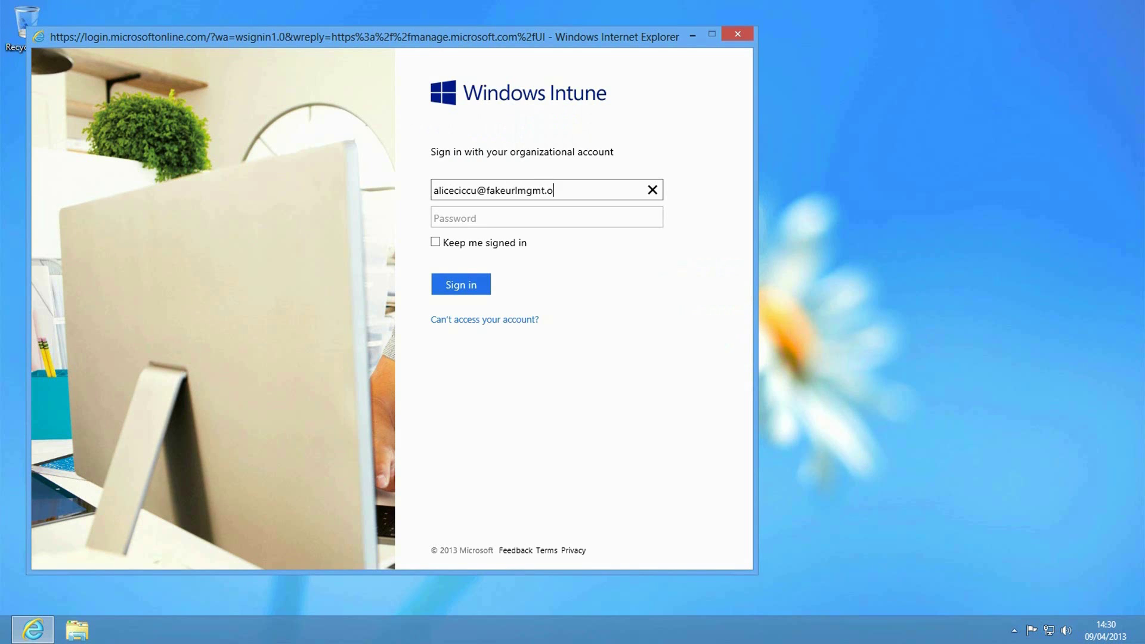
Sign in with the organizational account's e-mail and password, choosing Keep me signed in
{"action": "key", "text": "Tab"}
{"action": "type", "text": "P"}
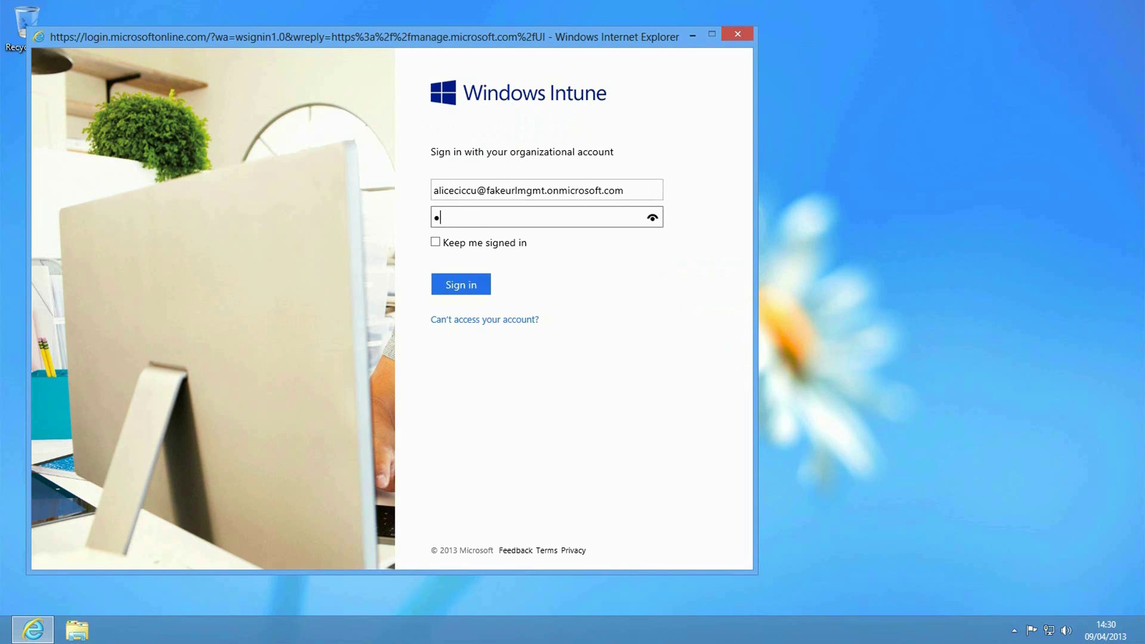
{"action": "type", "text": "assword1"}
{"action": "key", "text": "Tab"}
{"action": "key", "text": "space"}
{"action": "key", "text": "Return"}
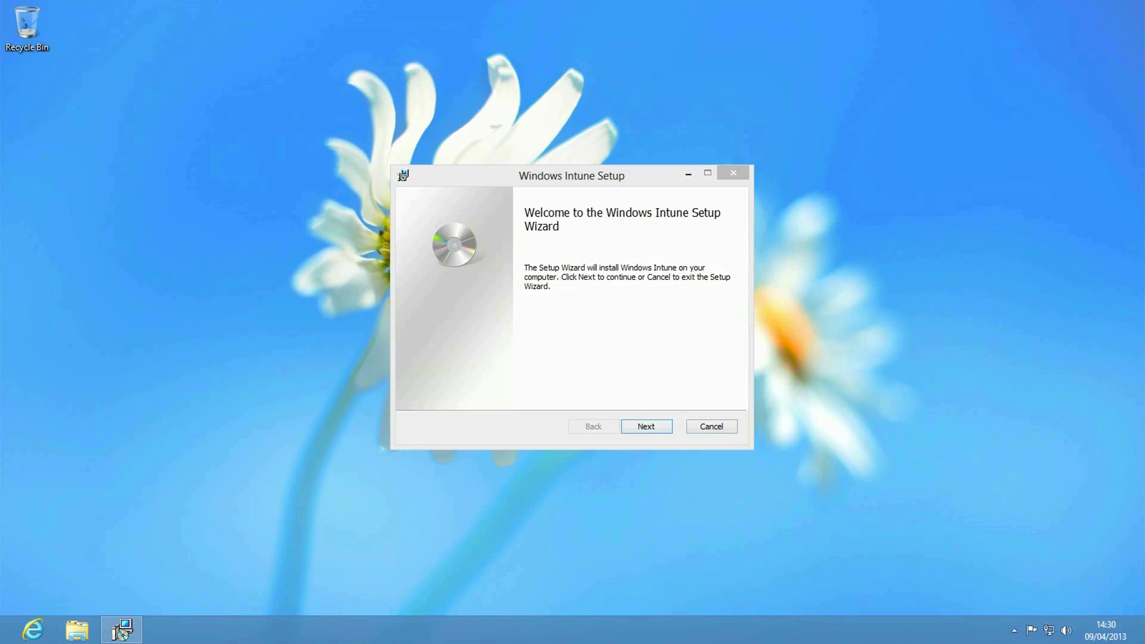
Install the Intune client, approve the UAC prompt with the administrator password, and finish setup
{"action": "key", "text": "Return"}
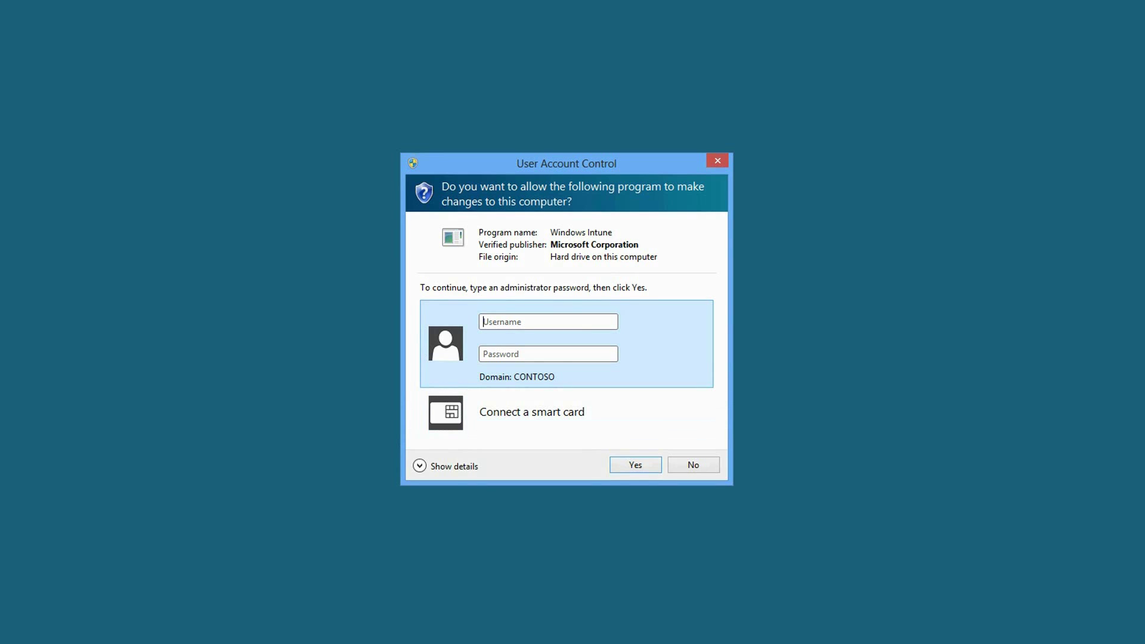
{"action": "type", "text": "administrator"}
{"action": "key", "text": "Tab"}
{"action": "type", "text": "•••••••••"}
{"action": "key", "text": "Return"}
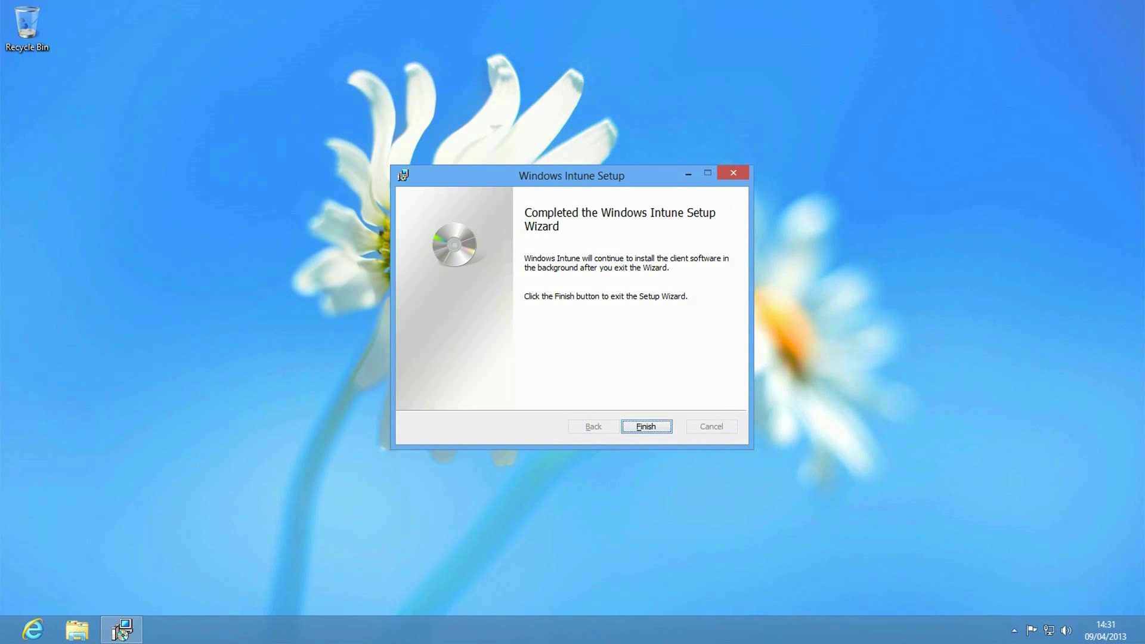
{"action": "key", "text": "Return"}
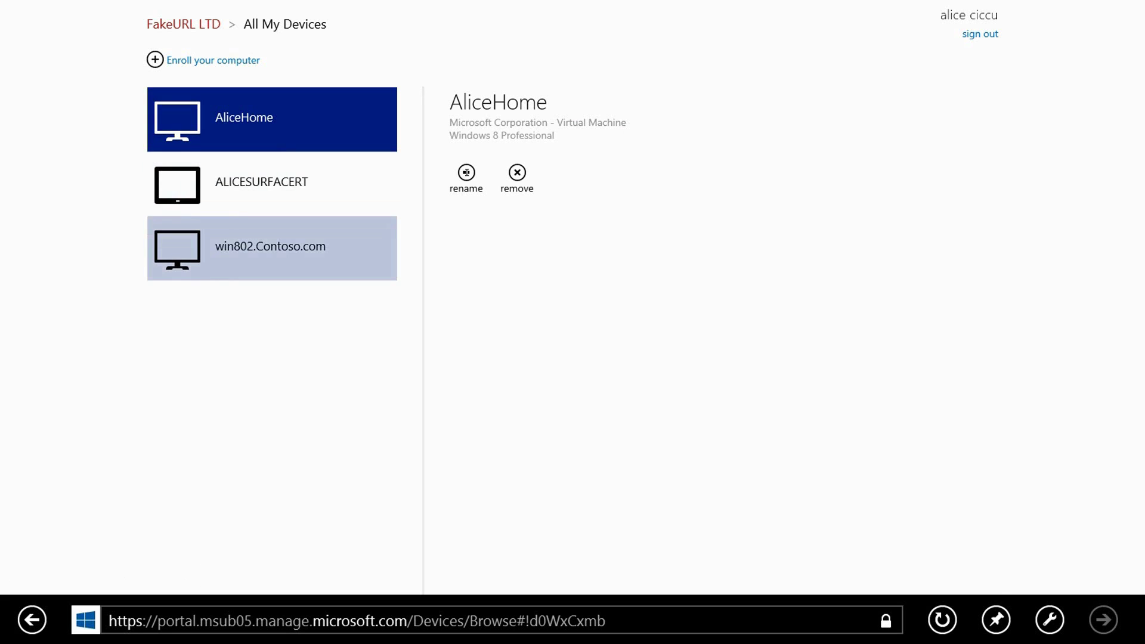
From the FakeURL LTD portal home, open Apps and go to the Company Portal's Windows Store page
{"action": "left_click", "coordinate": [184, 24]}
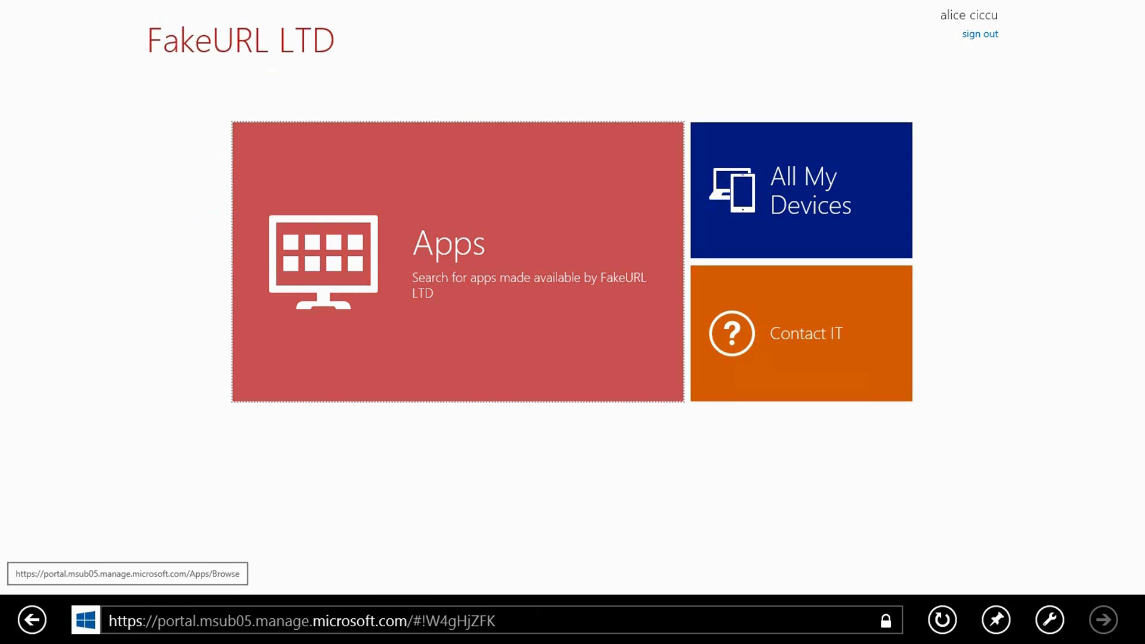
{"action": "left_click", "coordinate": [458, 263]}
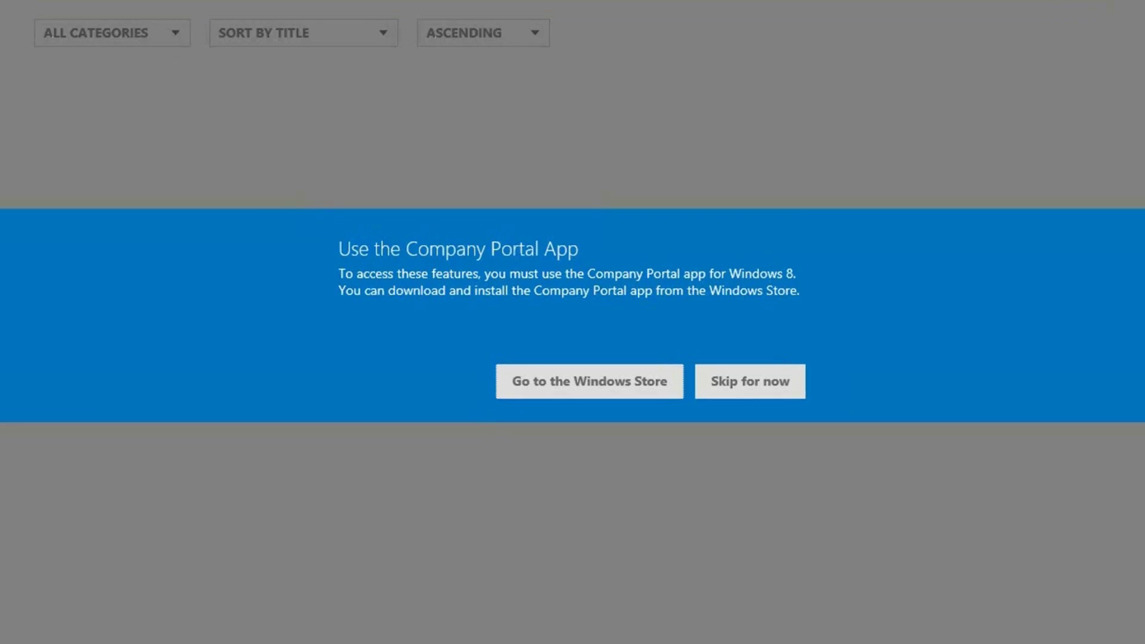
{"action": "left_click", "coordinate": [609, 423]}
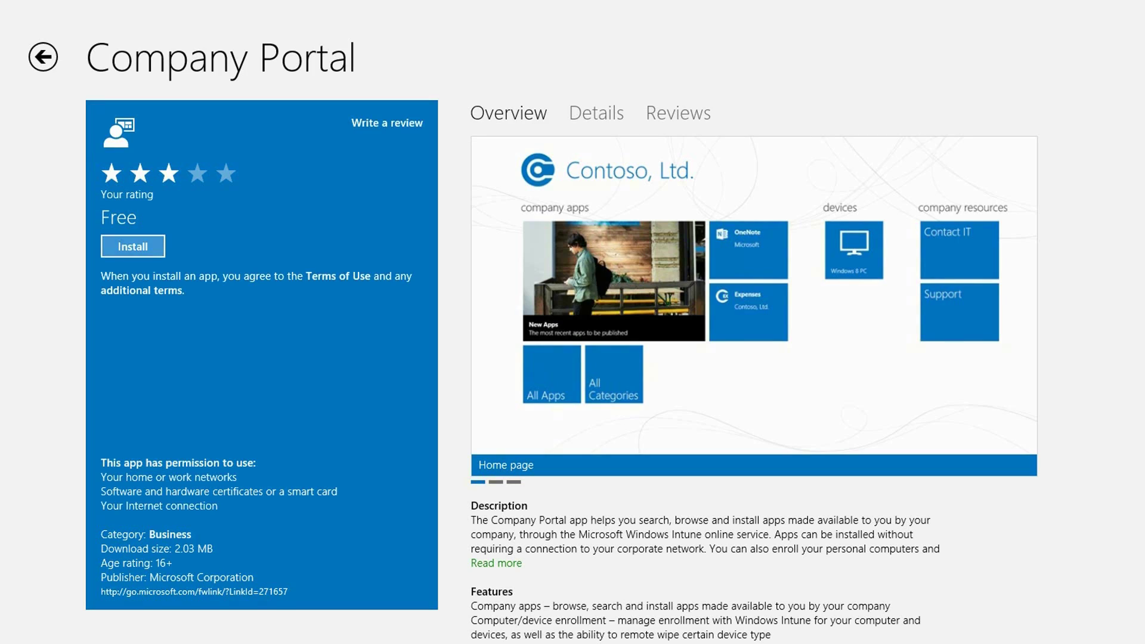
Install the free Company Portal app from the Store and return to Start
{"action": "left_click", "coordinate": [133, 246]}
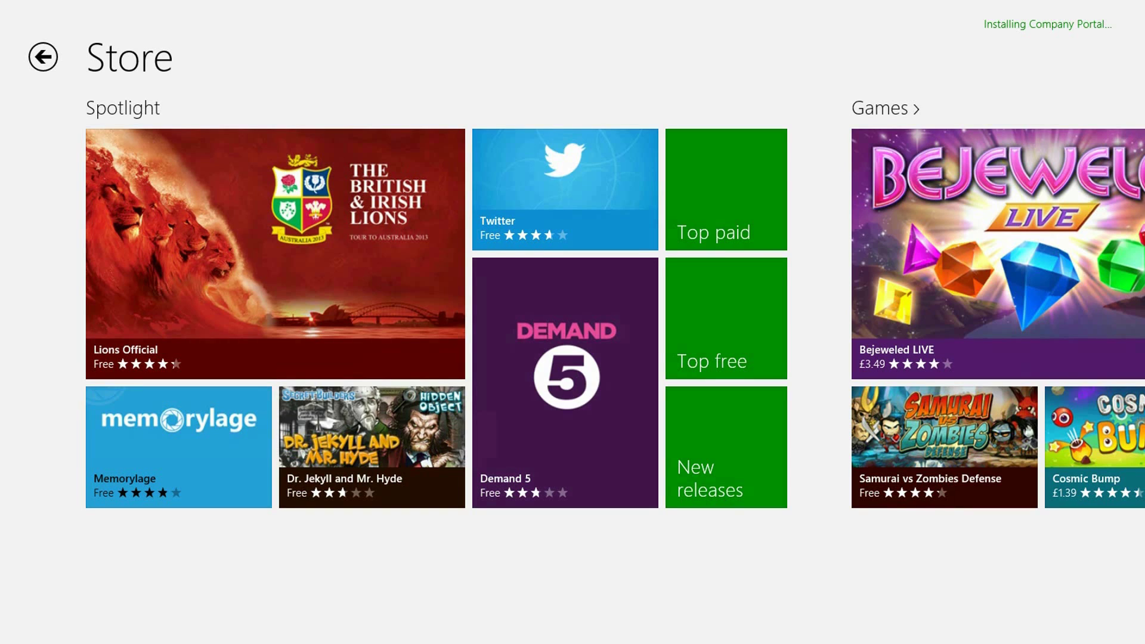
{"action": "key", "text": "super"}
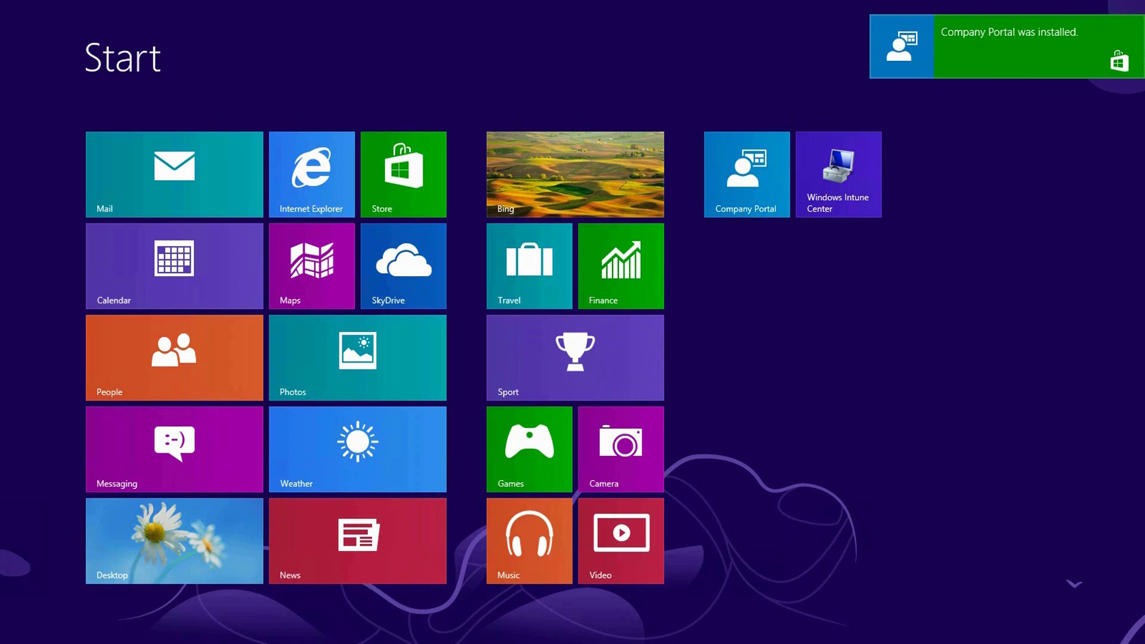
Launch Company Portal, open the Skype company app's details, and view it in the Windows Store
{"action": "left_click", "coordinate": [747, 174]}
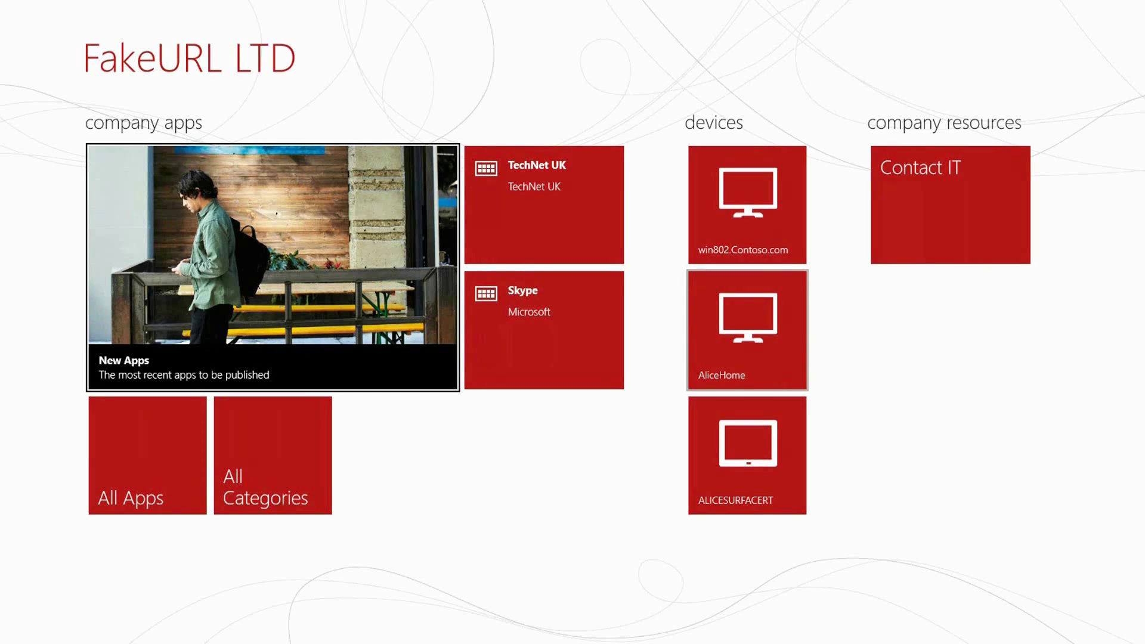
{"action": "left_click", "coordinate": [544, 330]}
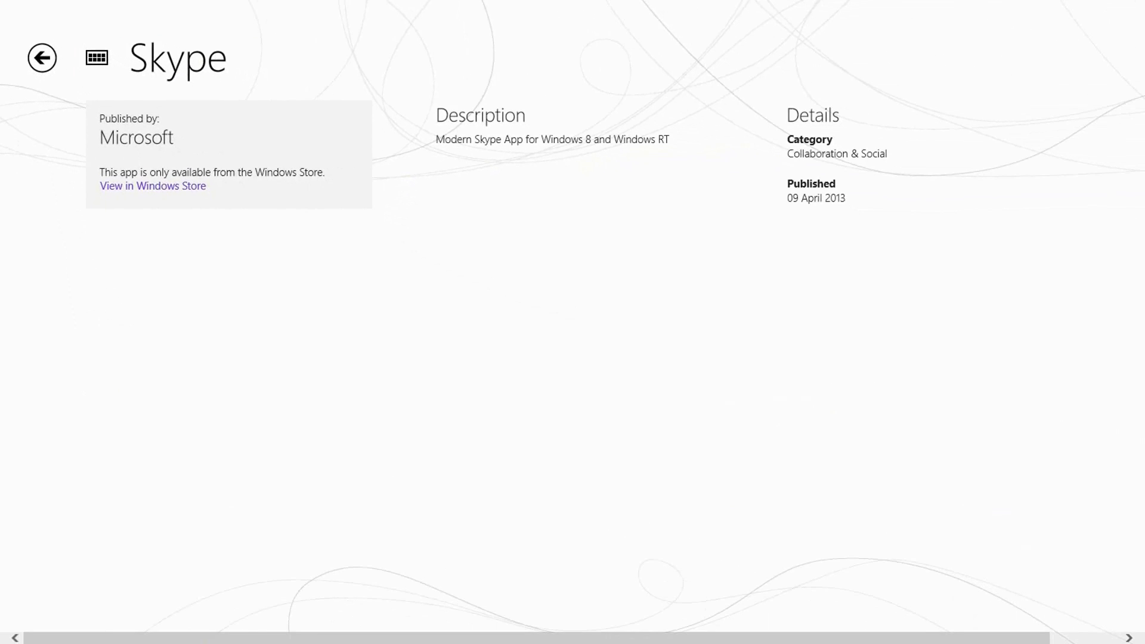
{"action": "left_click", "coordinate": [168, 186]}
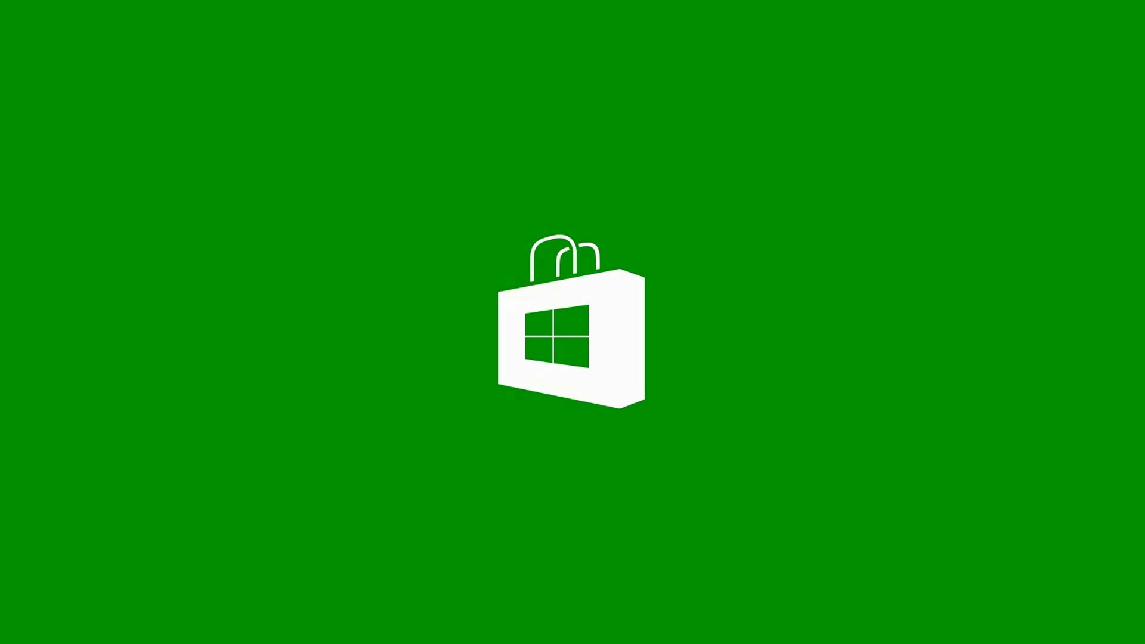